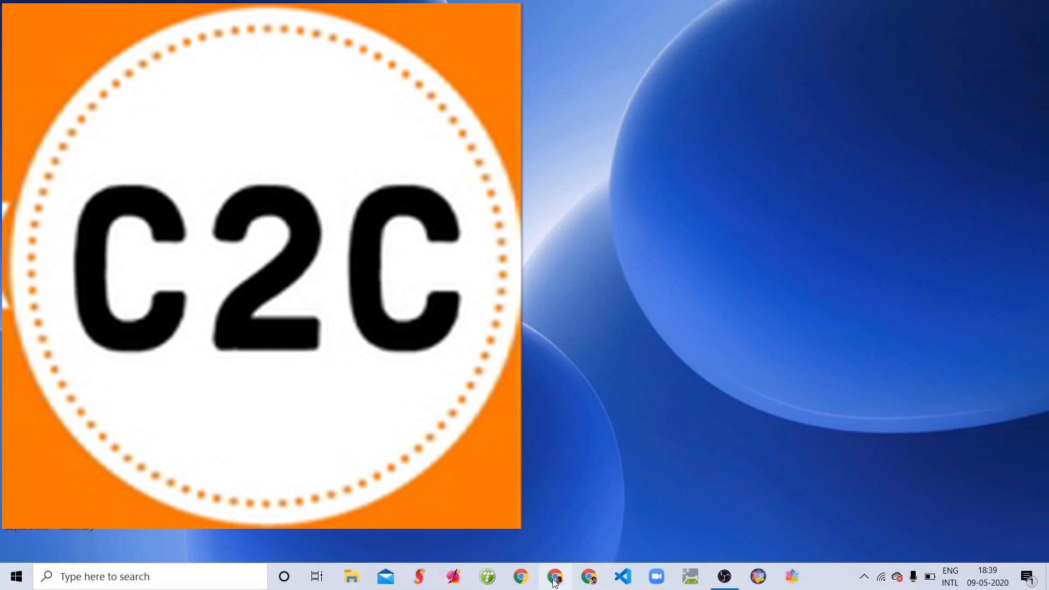
Open Chrome, search Google for dialogflow, and open the Dialogflow console from its official website
{"action": "left_click", "coordinate": [555, 578]}
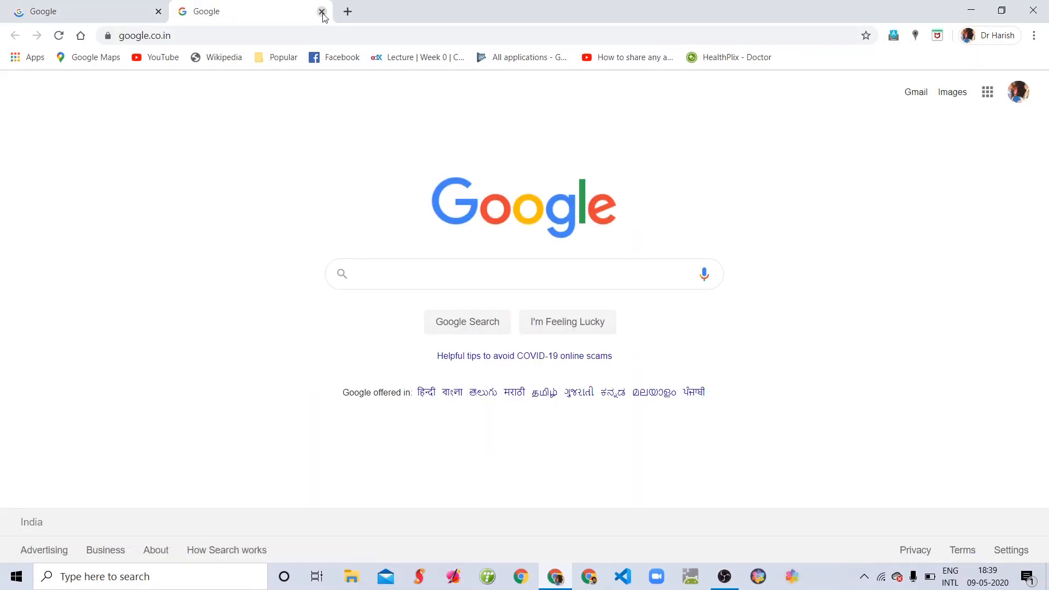
{"action": "key", "text": "ctrl+w"}
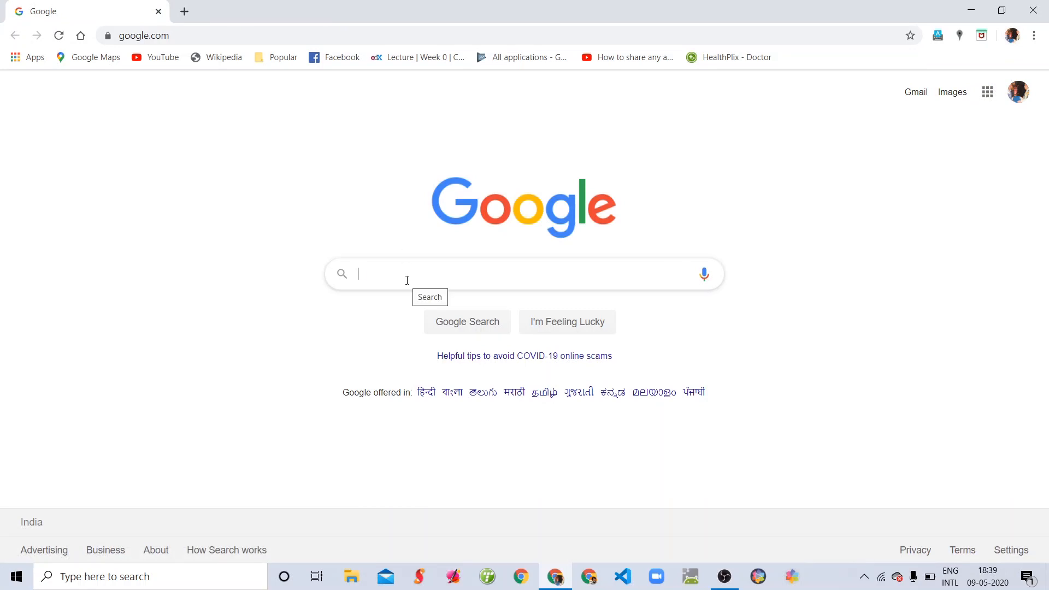
{"action": "type", "text": "D"}
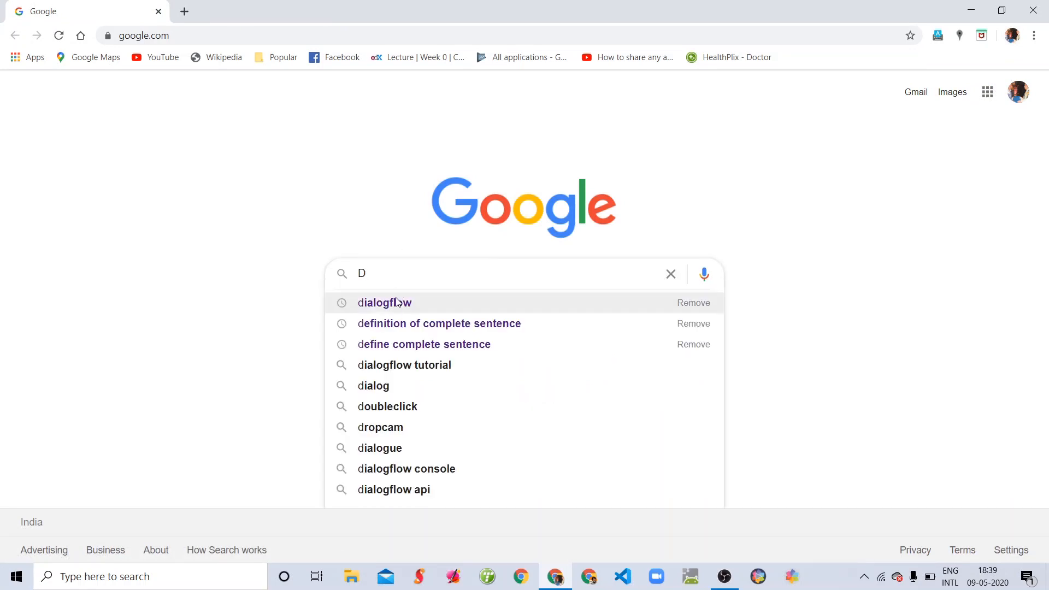
{"action": "left_click", "coordinate": [397, 304]}
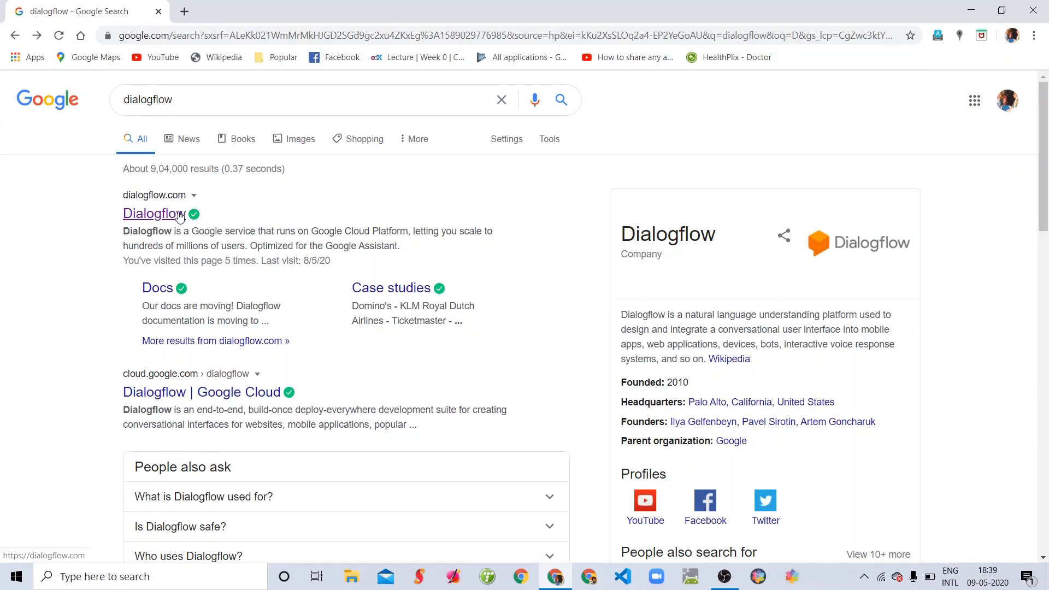
{"action": "left_click", "coordinate": [181, 214]}
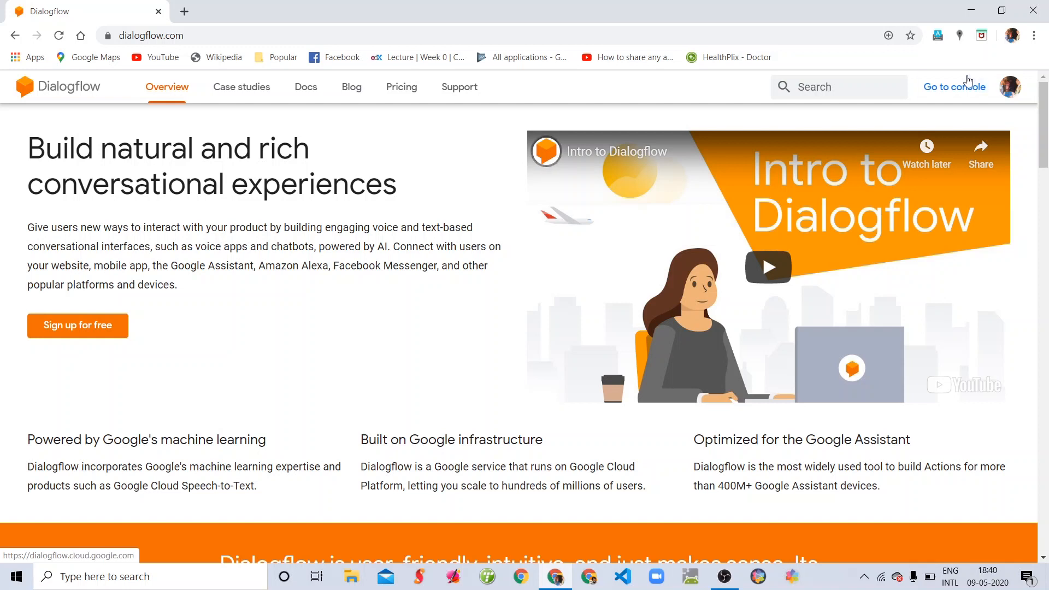
{"action": "left_click", "coordinate": [957, 90]}
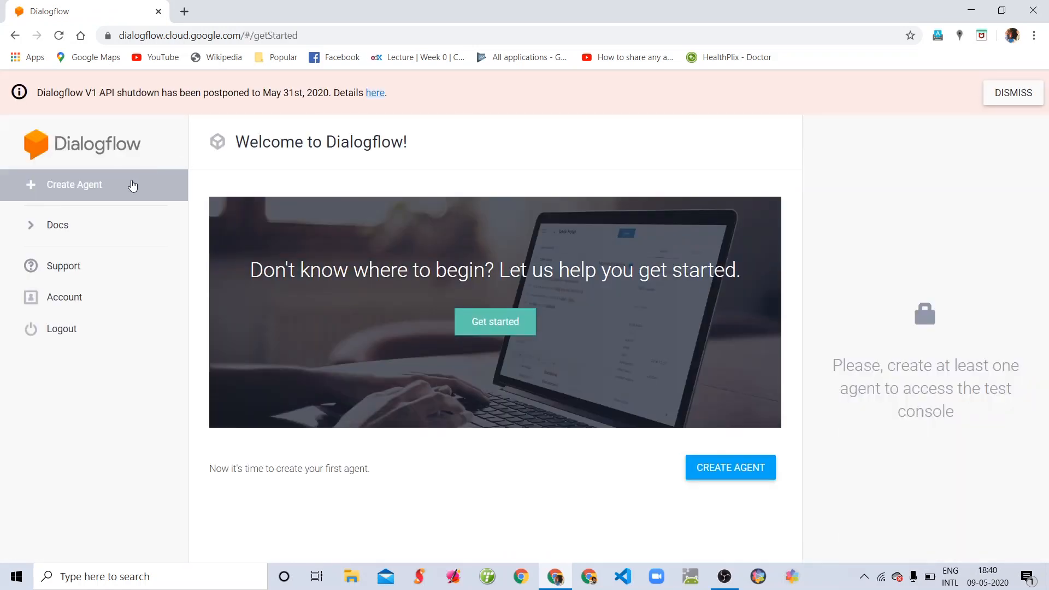
Create an agent named with the user's first name, using the default time zone (GMT+5:30) Asia/Colombo, and dismiss the setup notice
{"action": "left_click", "coordinate": [133, 186]}
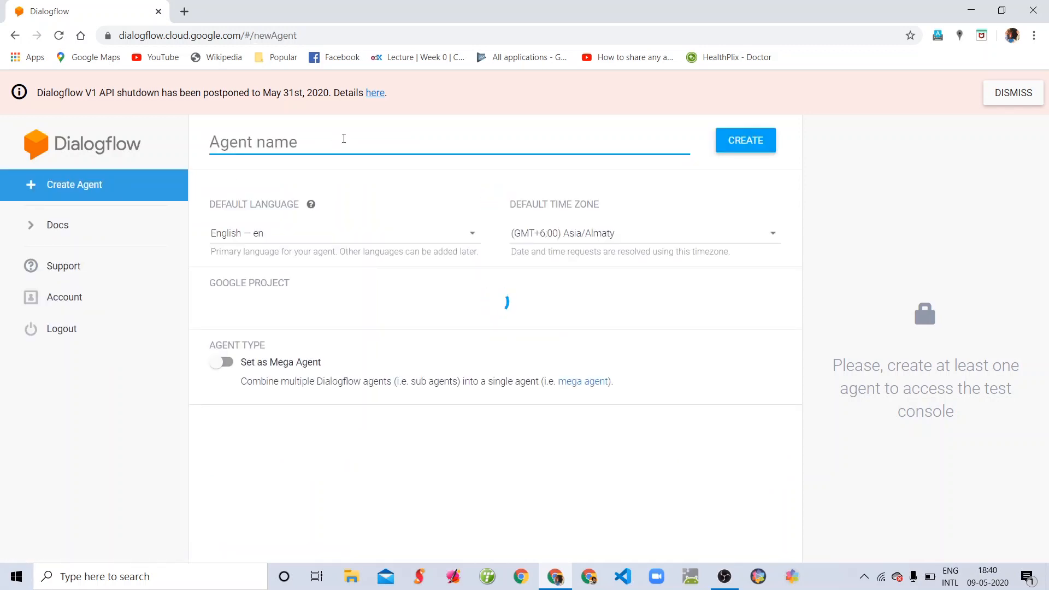
{"action": "type", "text": "lik"}
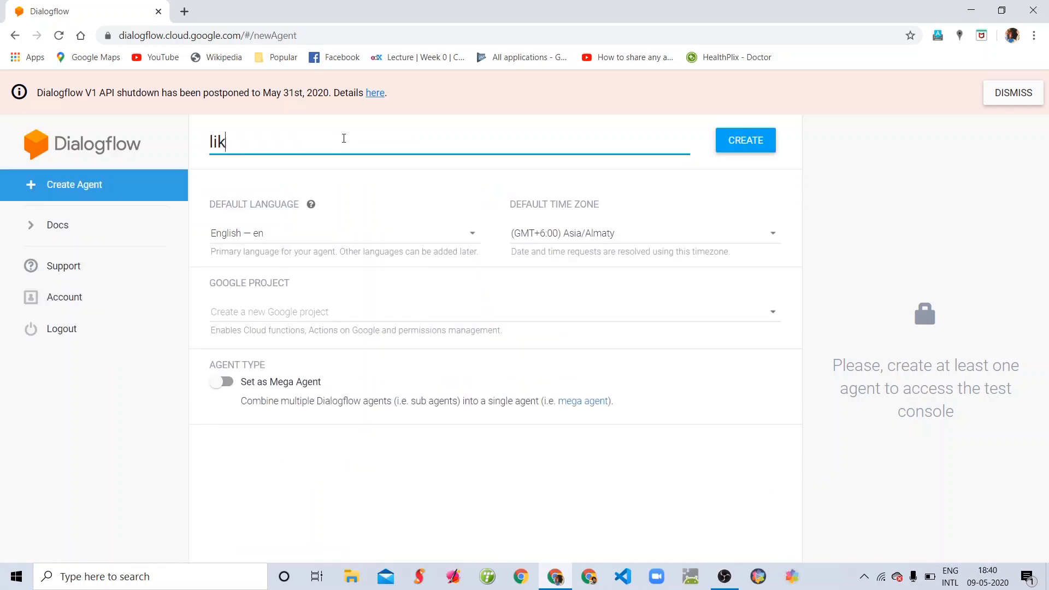
{"action": "type", "text": "hitha"}
{"action": "left_click", "coordinate": [569, 236]}
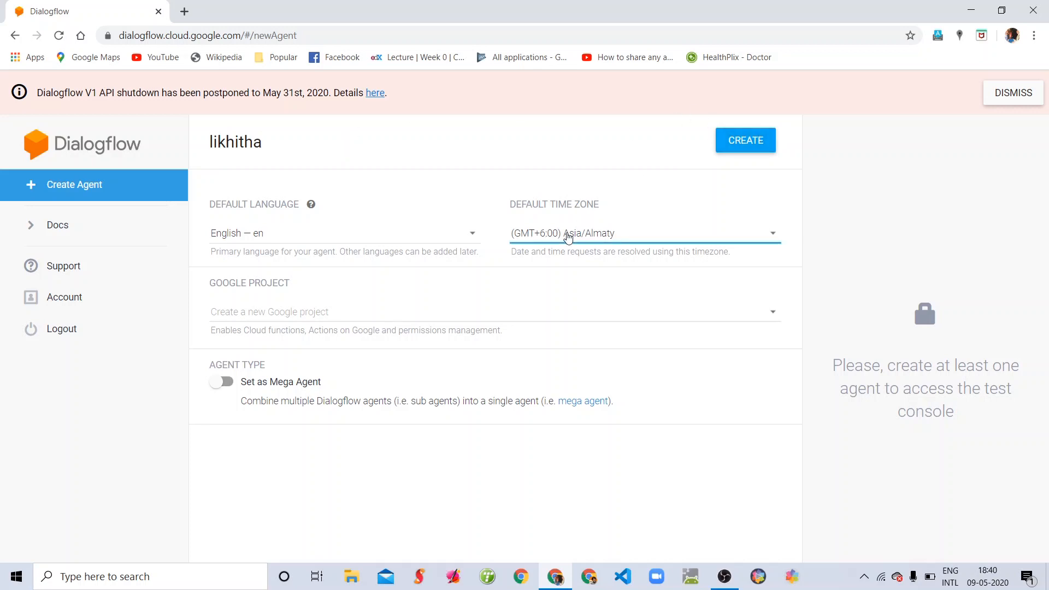
{"action": "left_click", "coordinate": [562, 174]}
{"action": "left_click", "coordinate": [728, 141]}
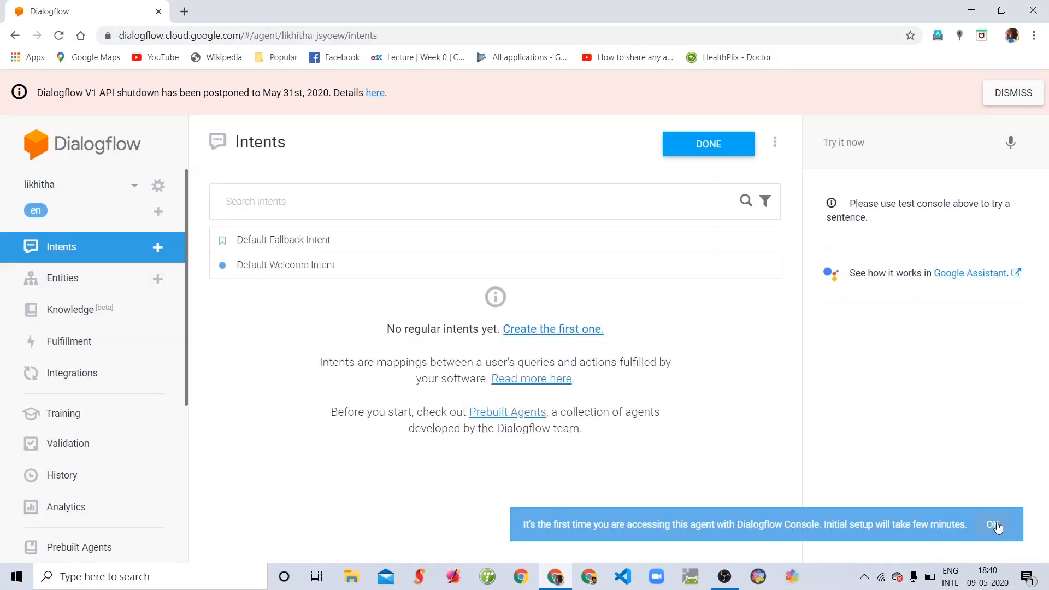
{"action": "left_click", "coordinate": [993, 524]}
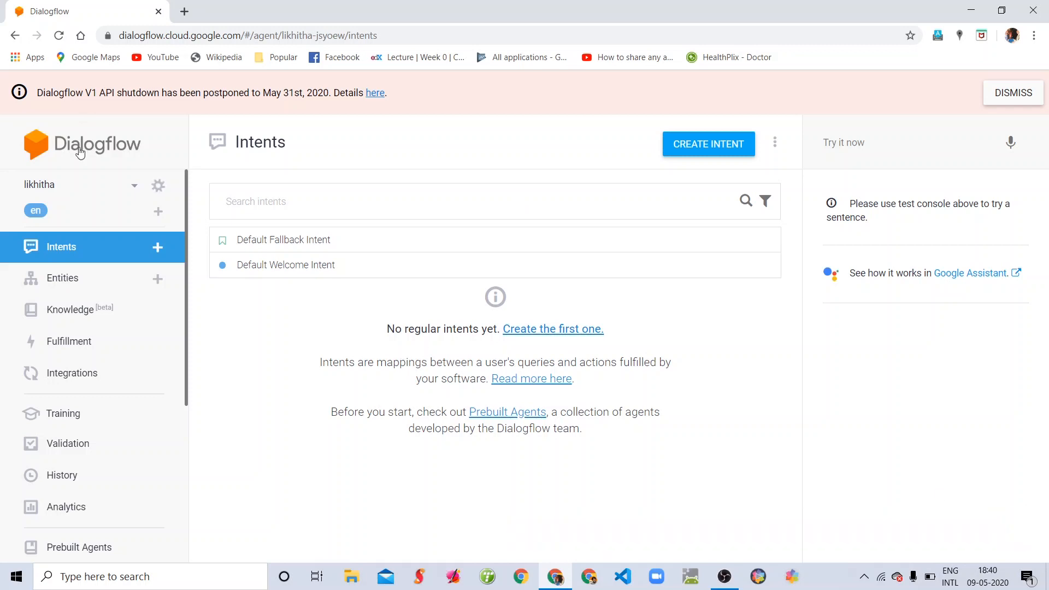
Enable beta features and APIs in the agent's general settings, save the change, and dismiss the notifications
{"action": "left_click", "coordinate": [73, 196]}
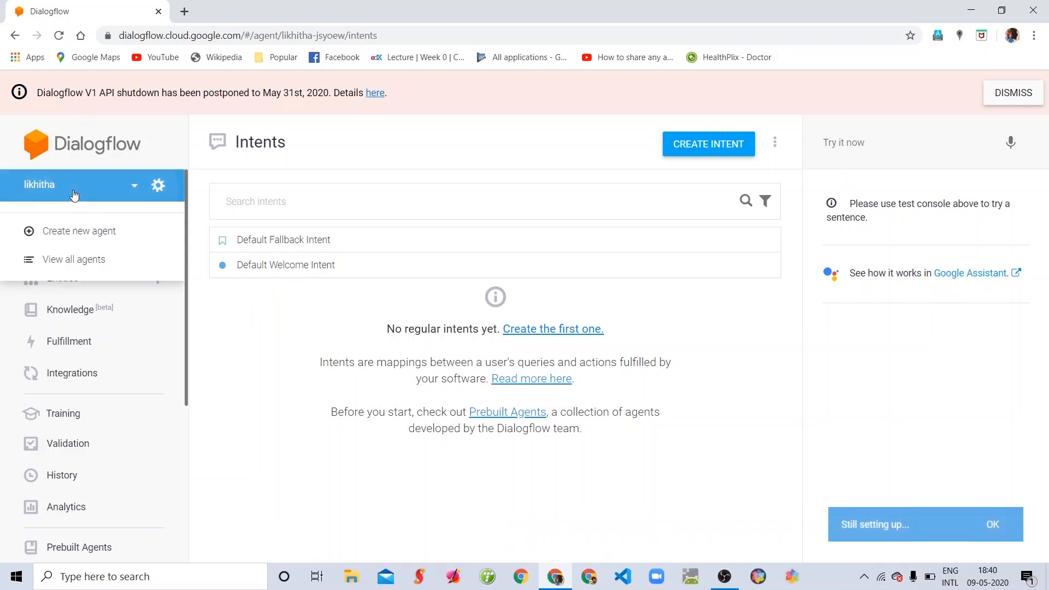
{"action": "left_click", "coordinate": [158, 186]}
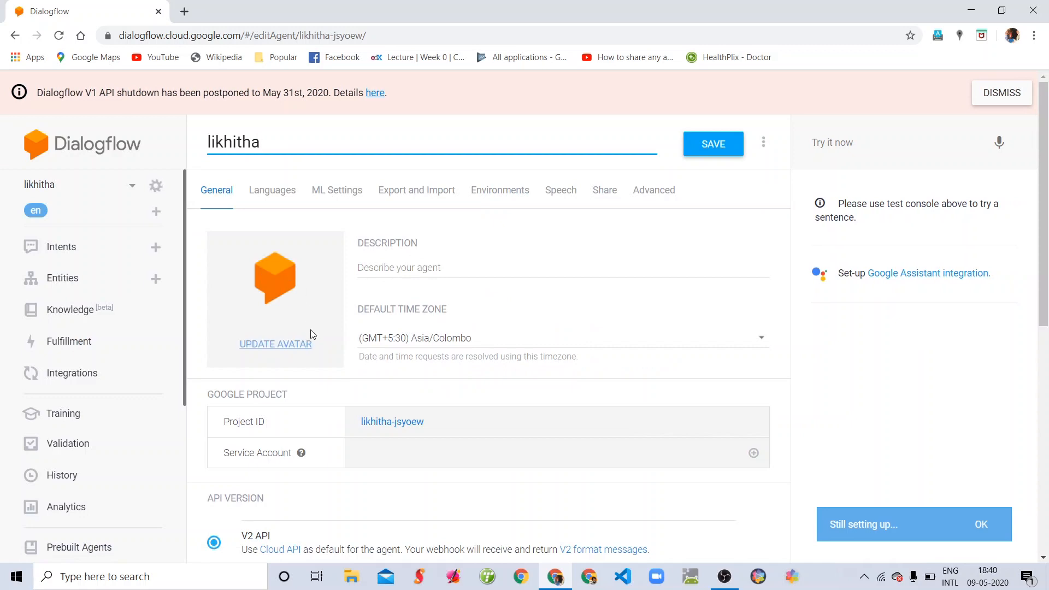
{"action": "scroll", "coordinate": [306, 339], "scroll_direction": "down", "scroll_amount": 3}
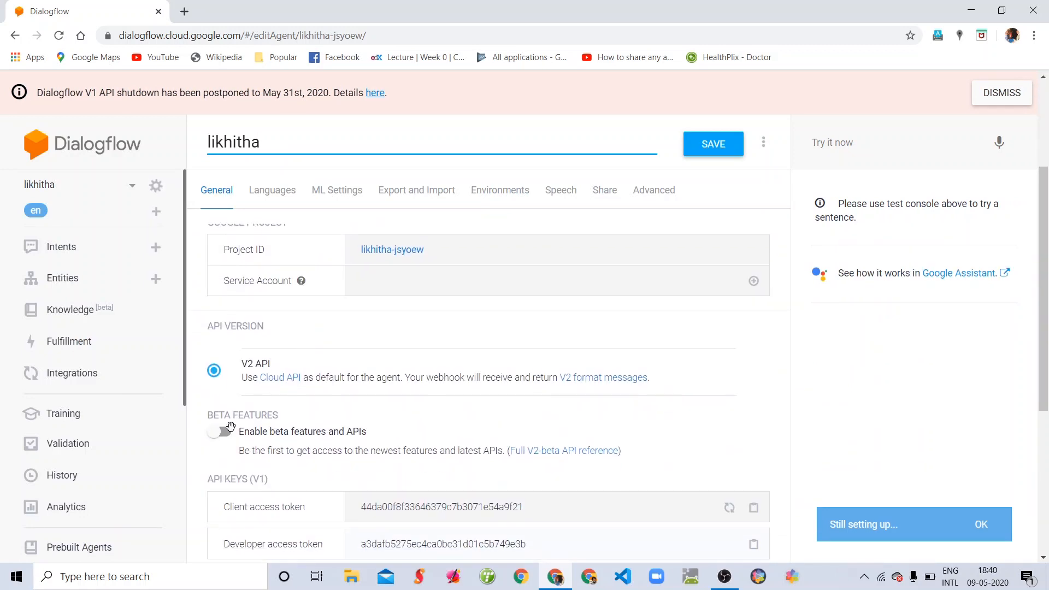
{"action": "left_click", "coordinate": [220, 432]}
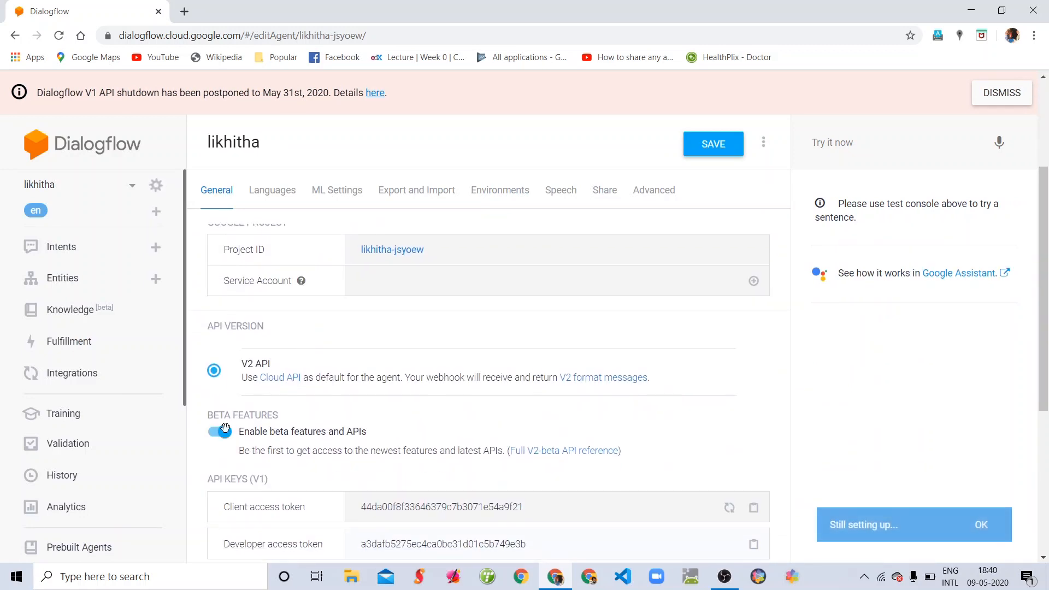
{"action": "right_click", "coordinate": [710, 141]}
{"action": "left_click", "coordinate": [699, 143]}
{"action": "left_click", "coordinate": [698, 144]}
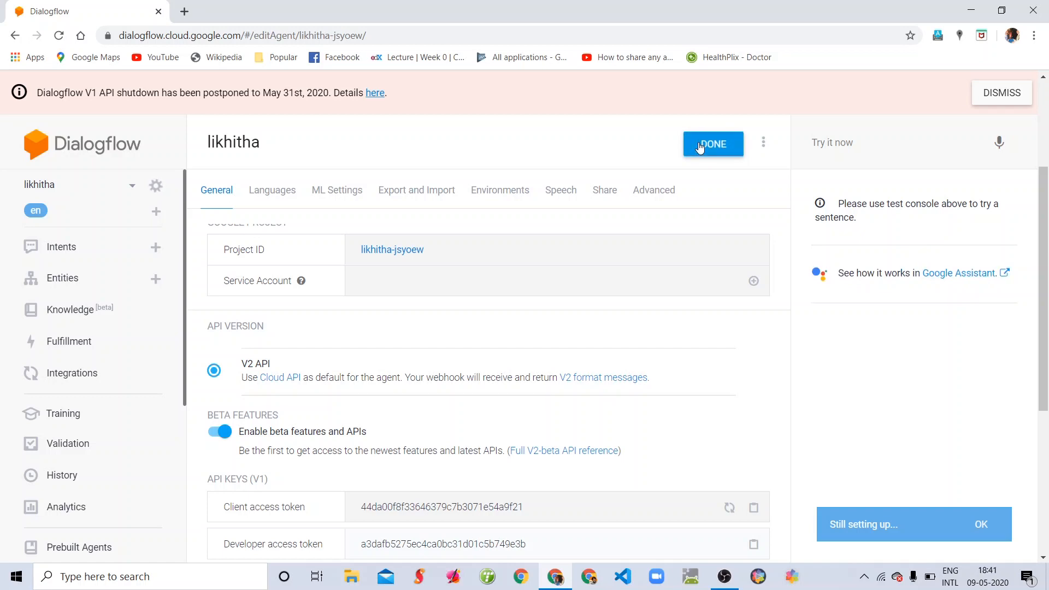
{"action": "left_click", "coordinate": [982, 533]}
{"action": "left_click", "coordinate": [981, 529]}
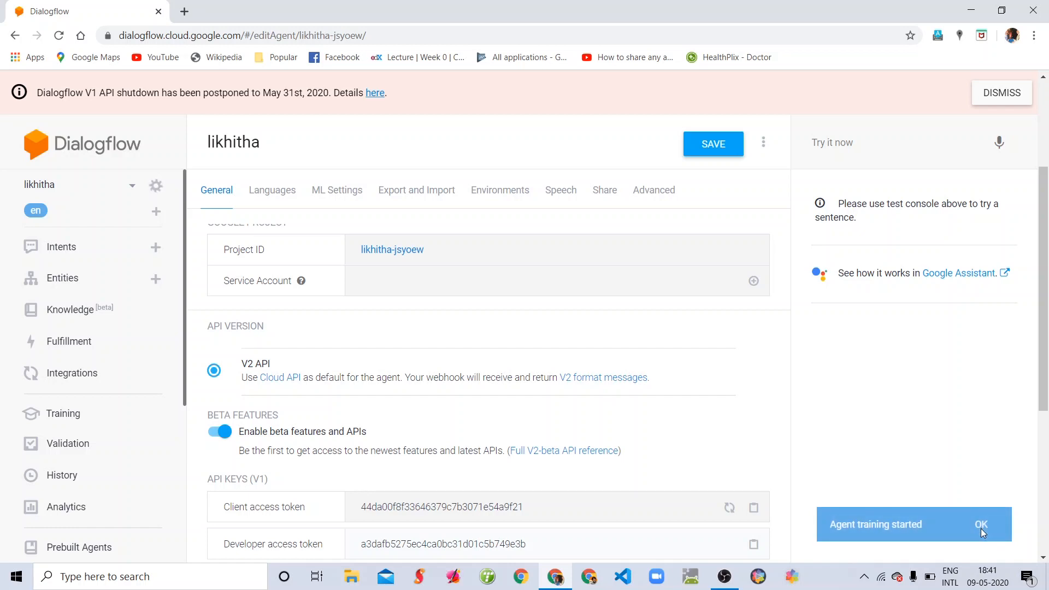
{"action": "left_click", "coordinate": [982, 525]}
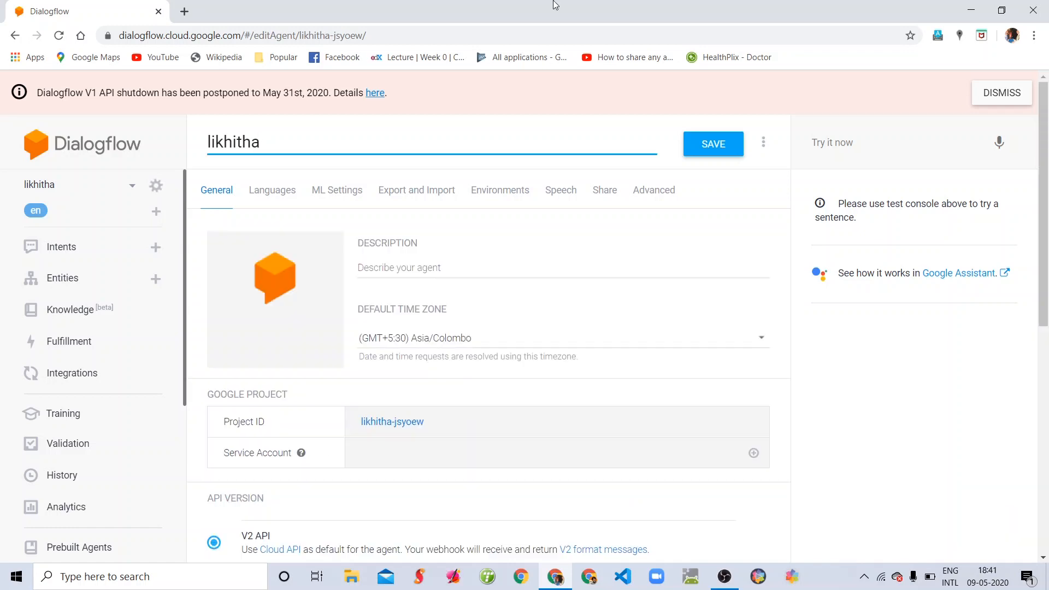
Create a new intent named "sports" and save it
{"action": "left_click", "coordinate": [86, 256]}
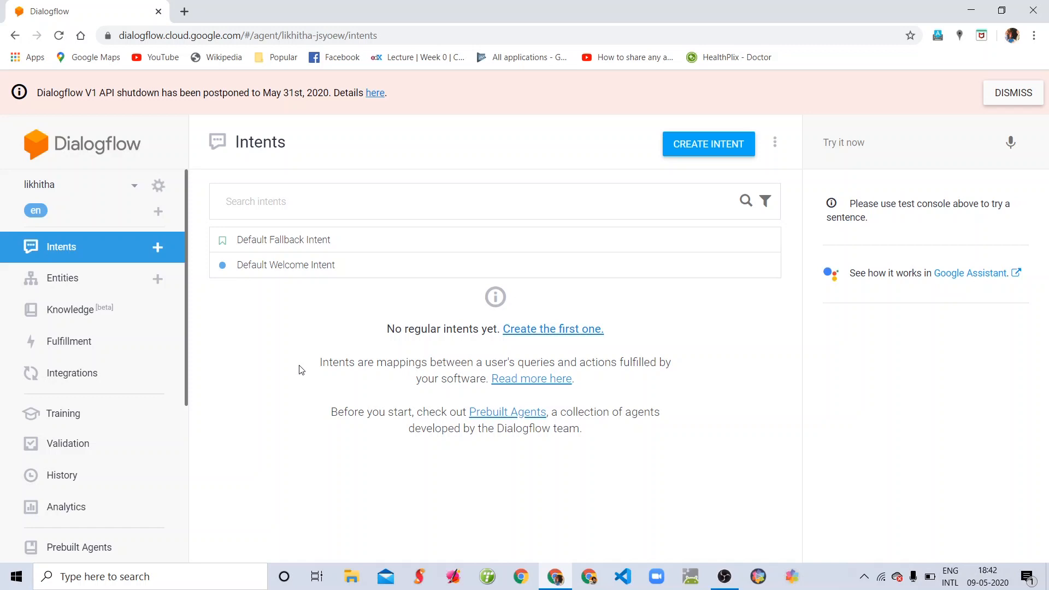
{"action": "left_click", "coordinate": [690, 145]}
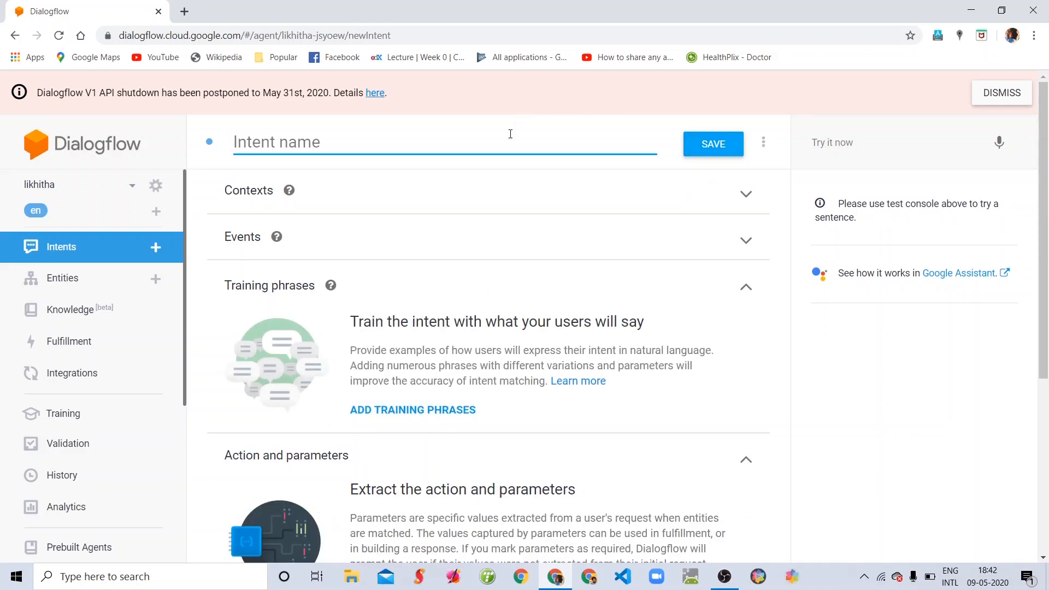
{"action": "type", "text": "sport"}
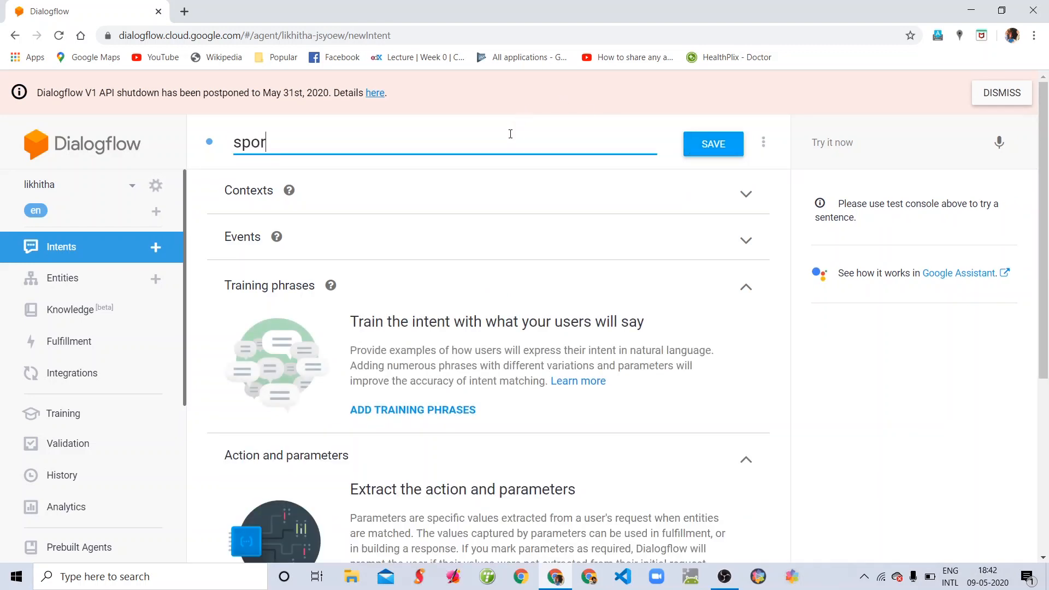
{"action": "type", "text": "s"}
{"action": "left_click", "coordinate": [715, 145]}
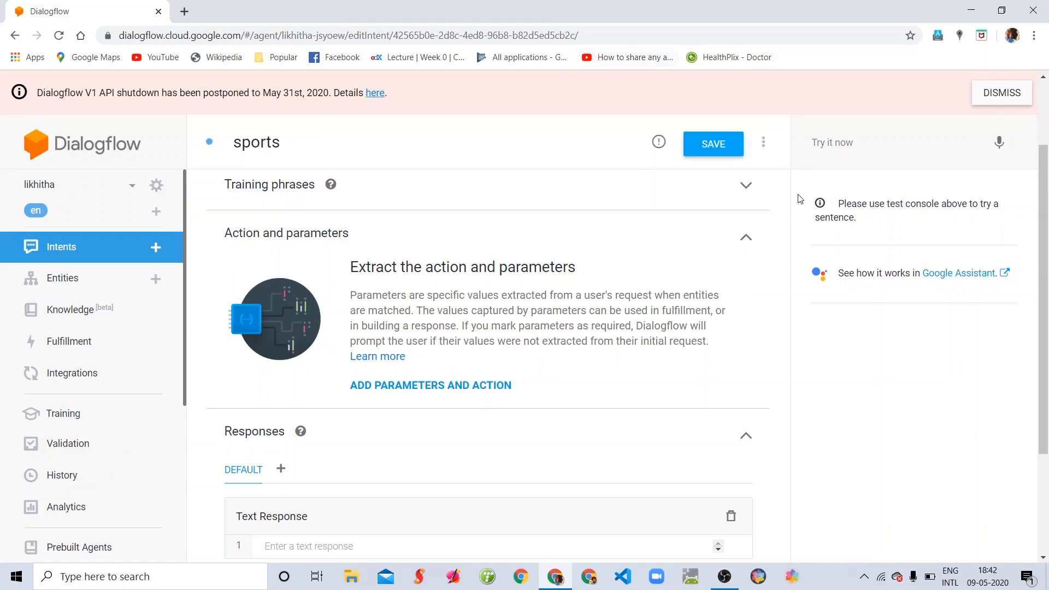
Add the training phrase "what is your favourite sport" to the sports intent
{"action": "scroll", "coordinate": [381, 184], "scroll_direction": "down", "scroll_amount": 3}
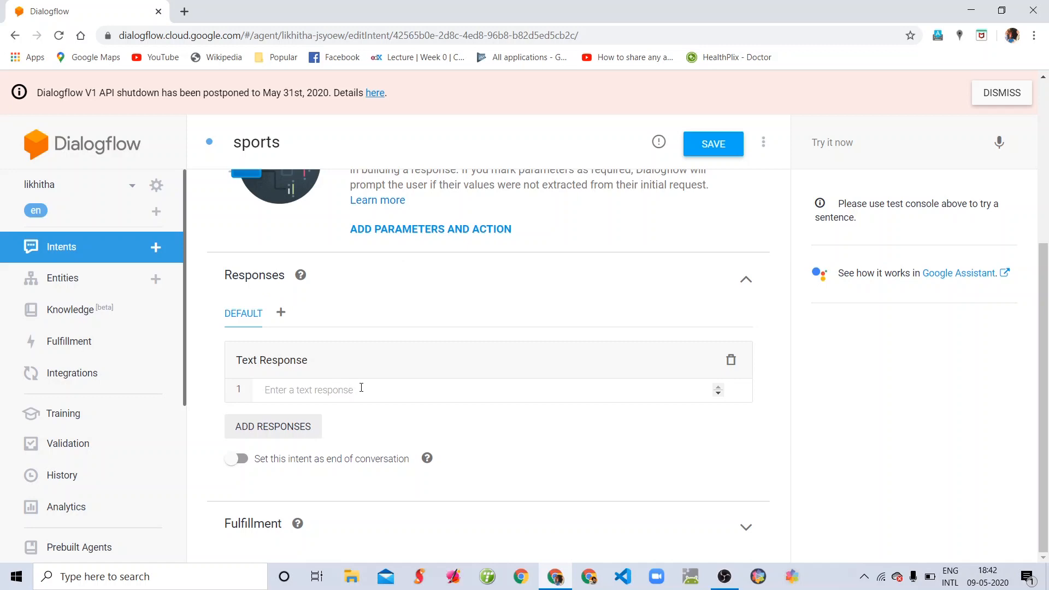
{"action": "scroll", "coordinate": [567, 354], "scroll_direction": "up", "scroll_amount": 5}
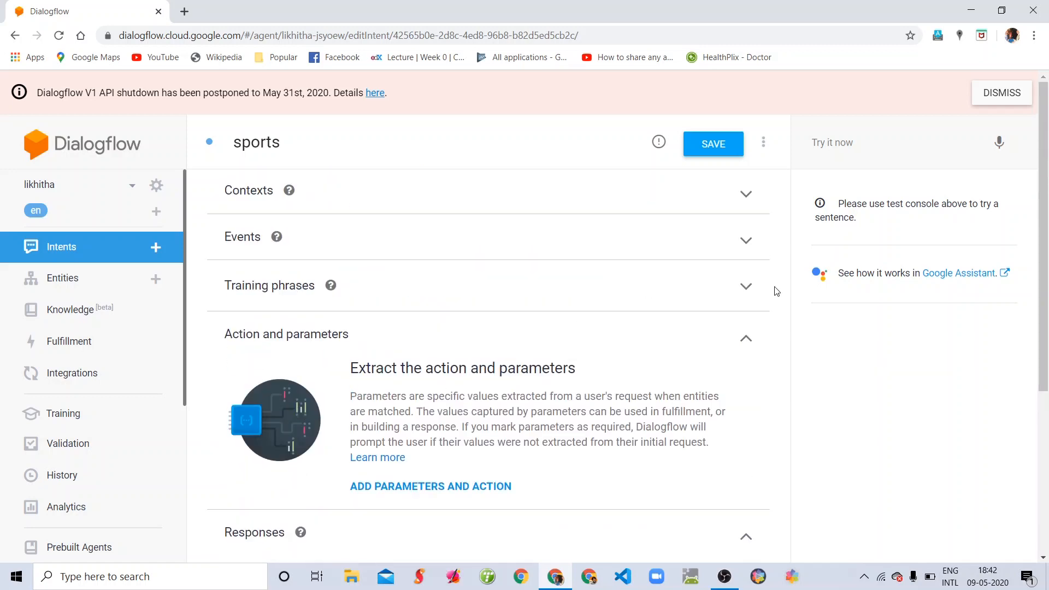
{"action": "left_click", "coordinate": [746, 287]}
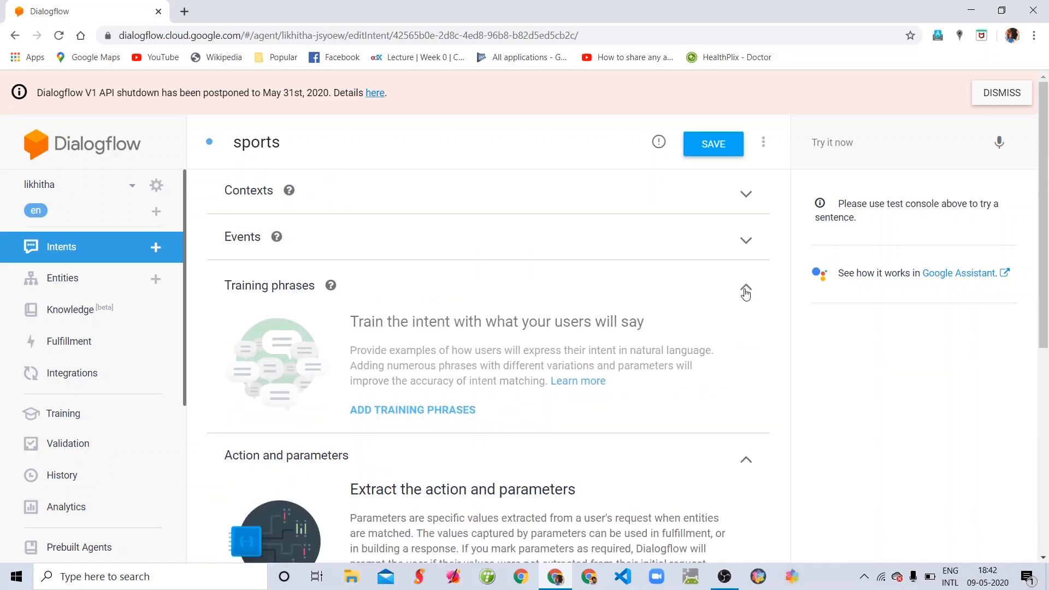
{"action": "left_click", "coordinate": [459, 413]}
{"action": "left_click", "coordinate": [407, 330]}
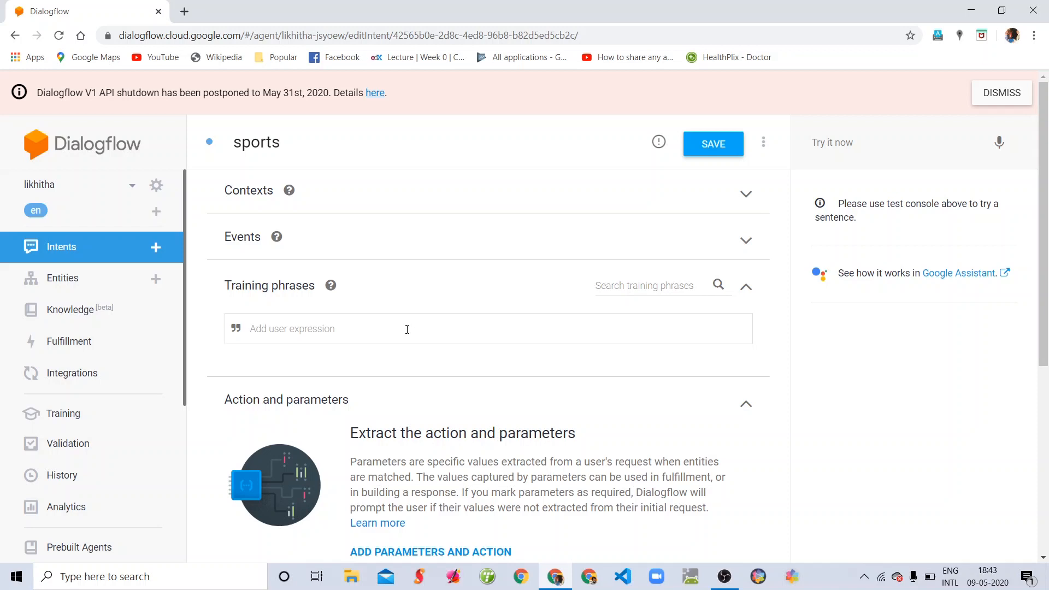
{"action": "type", "text": "what is your favourite spo"}
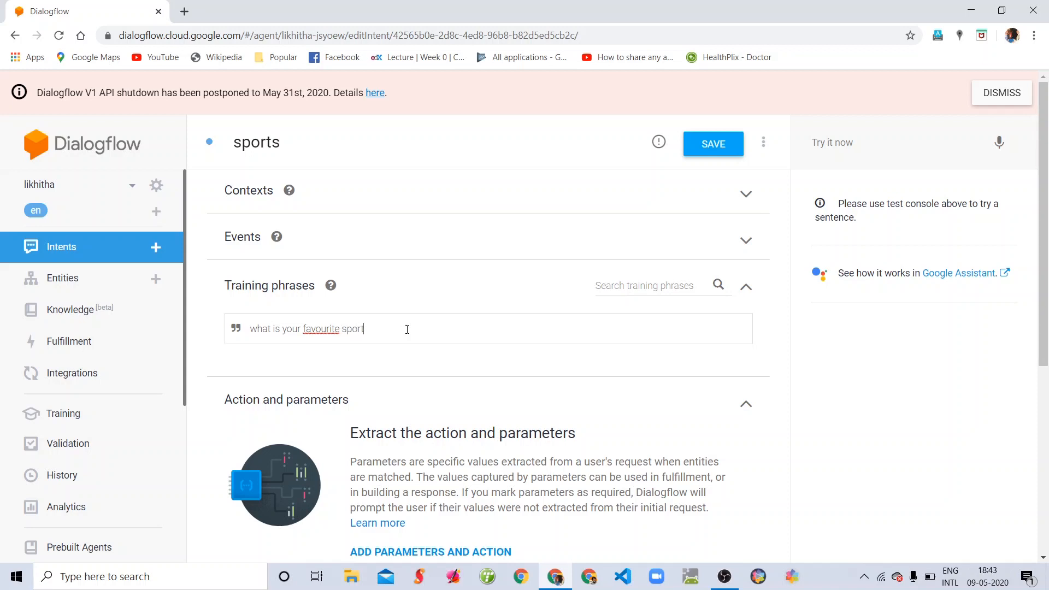
{"action": "type", "text": "rt"}
{"action": "key", "text": "Return"}
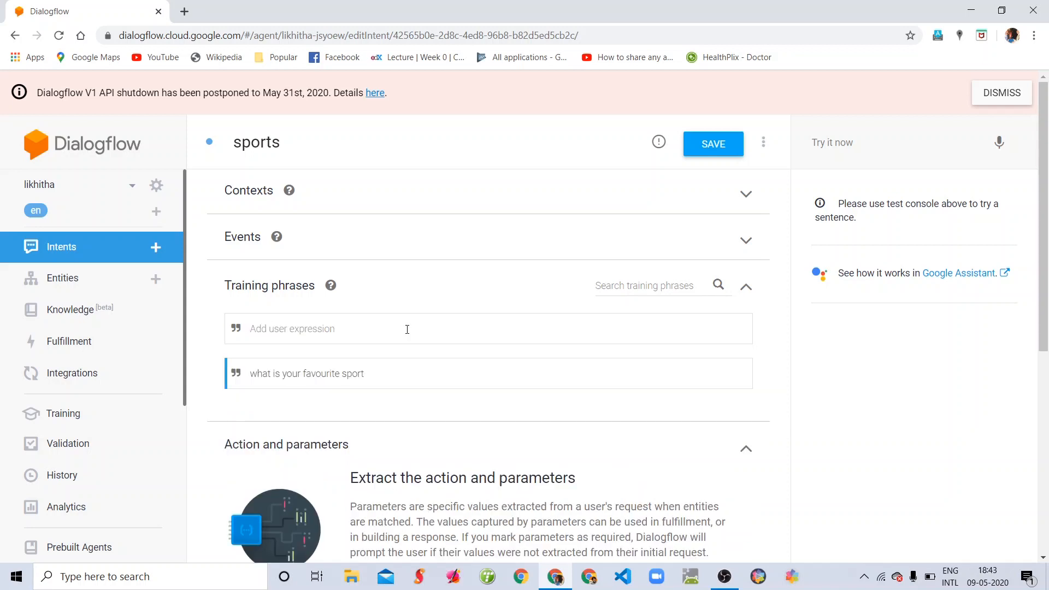
Enter "my favourite sport is badminton" as the first text response of the sports intent
{"action": "scroll", "coordinate": [407, 328], "scroll_direction": "down", "scroll_amount": 6}
{"action": "left_click", "coordinate": [381, 397]}
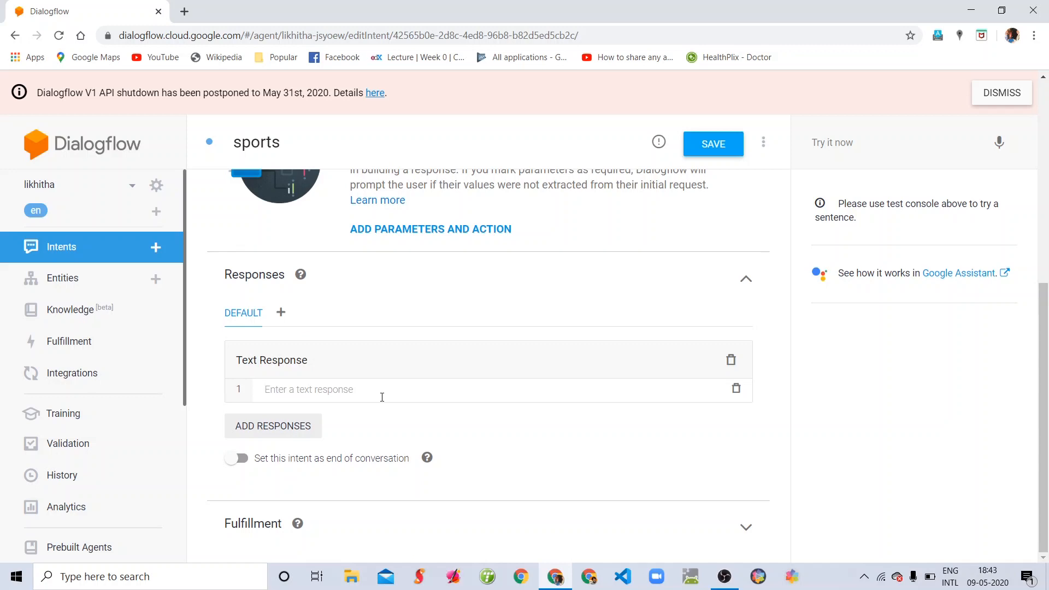
{"action": "type", "text": "my faourite"}
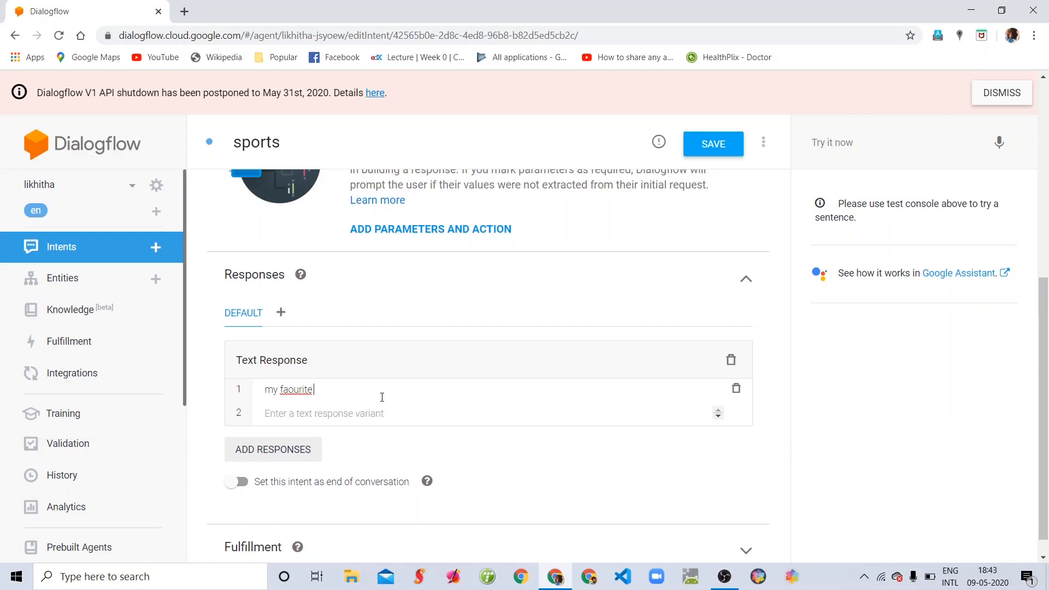
{"action": "key", "text": "BackSpace"}
{"action": "key", "text": "BackSpace"}
{"action": "key", "text": "BackSpace"}
{"action": "key", "text": "BackSpace"}
{"action": "type", "text": "vourite sport is badminton"}
Add a second training phrase, "who is your favourite male player", to the sports intent
{"action": "scroll", "coordinate": [382, 397], "scroll_direction": "up", "scroll_amount": 7}
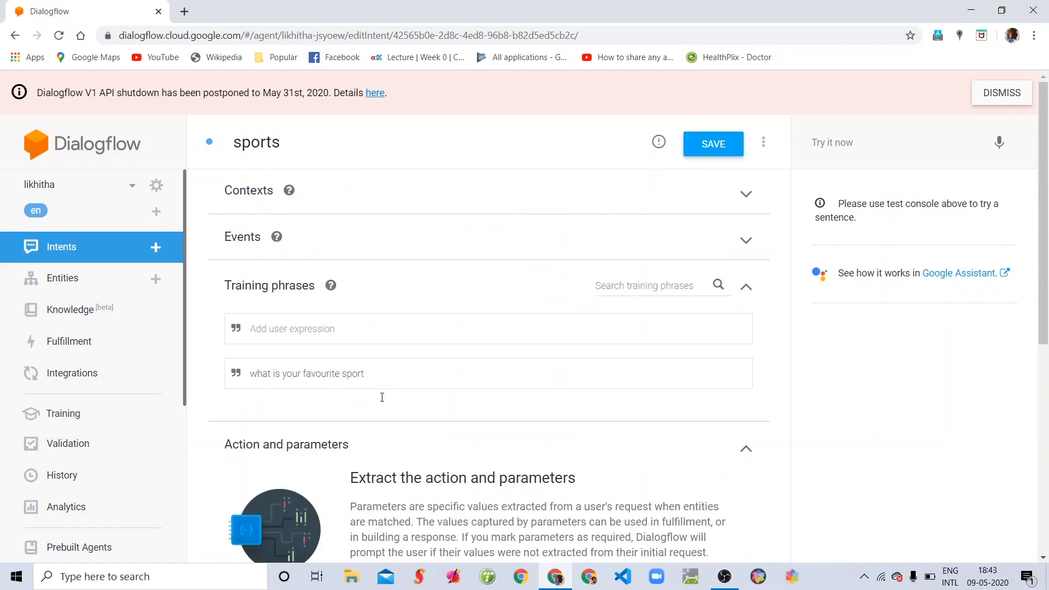
{"action": "left_click", "coordinate": [327, 330]}
{"action": "type", "text": "who is your favouriter"}
{"action": "key", "text": "BackSpace"}
{"action": "type", "text": "male"}
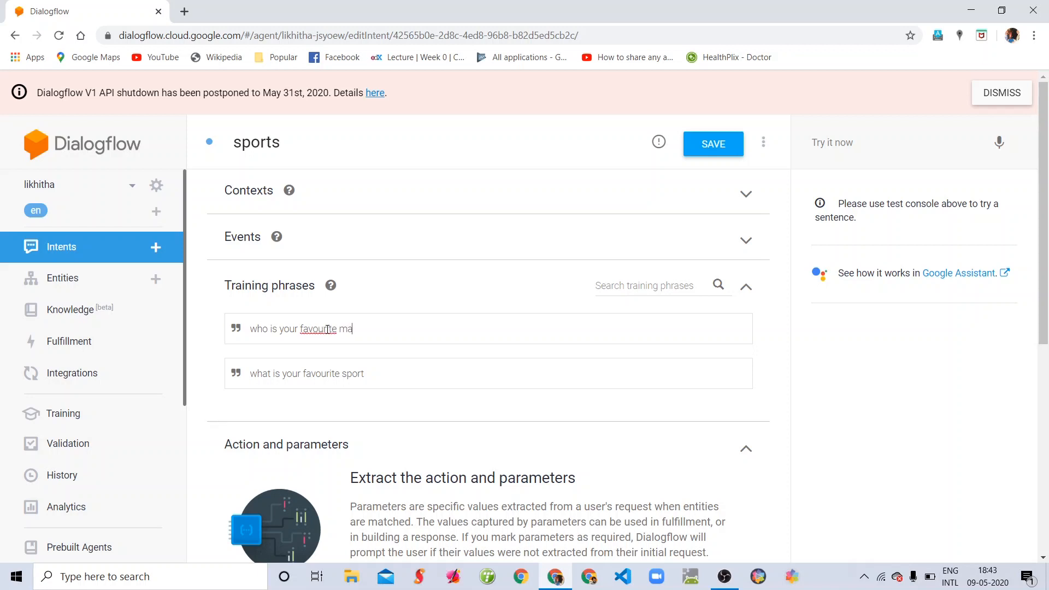
{"action": "type", "text": " player"}
{"action": "key", "text": "Return"}
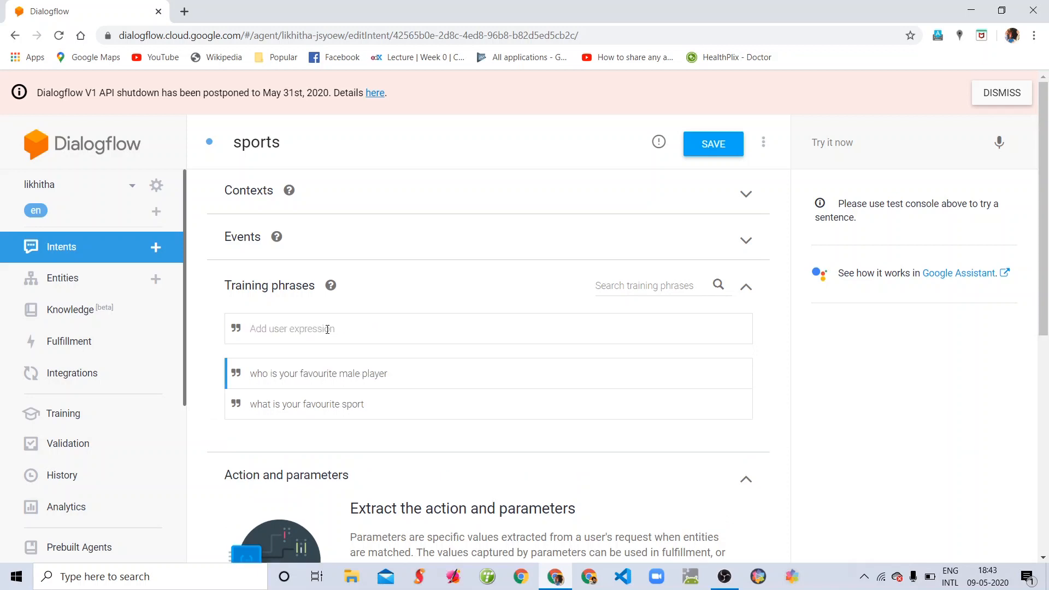
Enter "my favourite male player is sai praneeth" as the second text response of the sports intent
{"action": "scroll", "coordinate": [328, 328], "scroll_direction": "down", "scroll_amount": 6}
{"action": "left_click", "coordinate": [339, 459]}
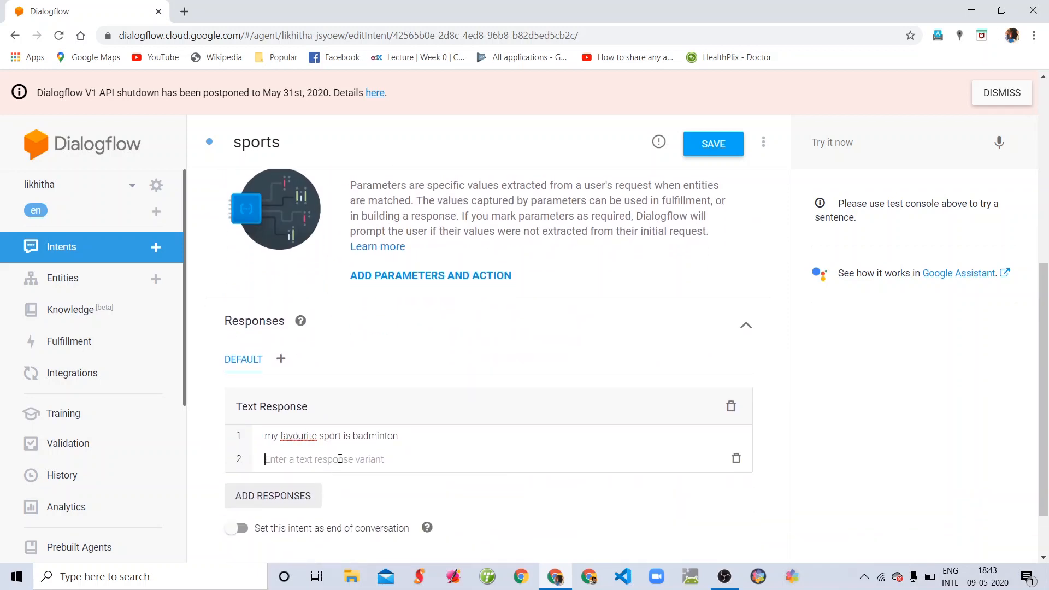
{"action": "type", "text": "my"}
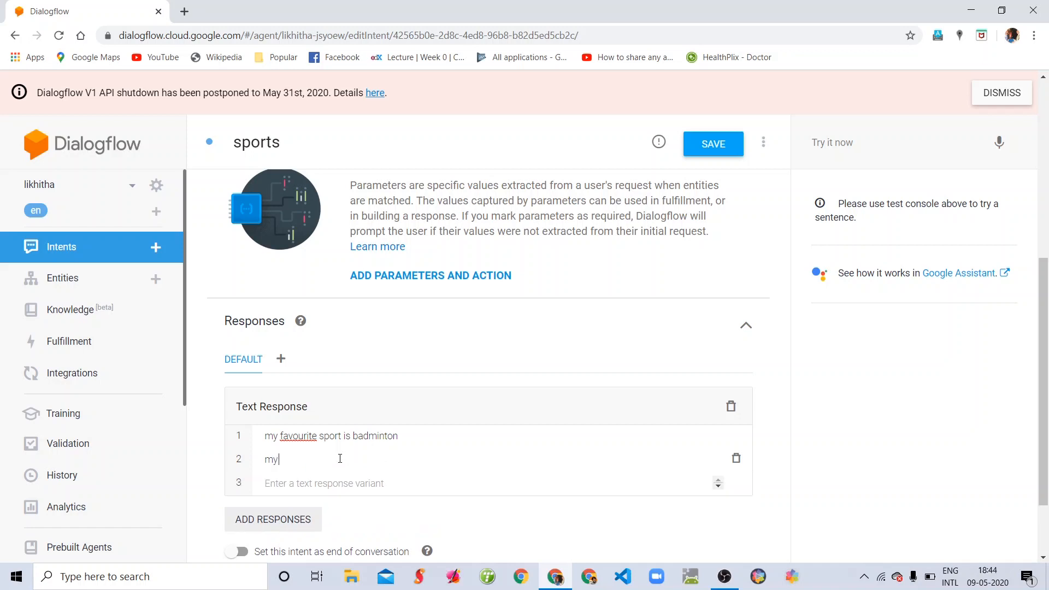
{"action": "type", "text": " favourite male player is sai praneeth"}
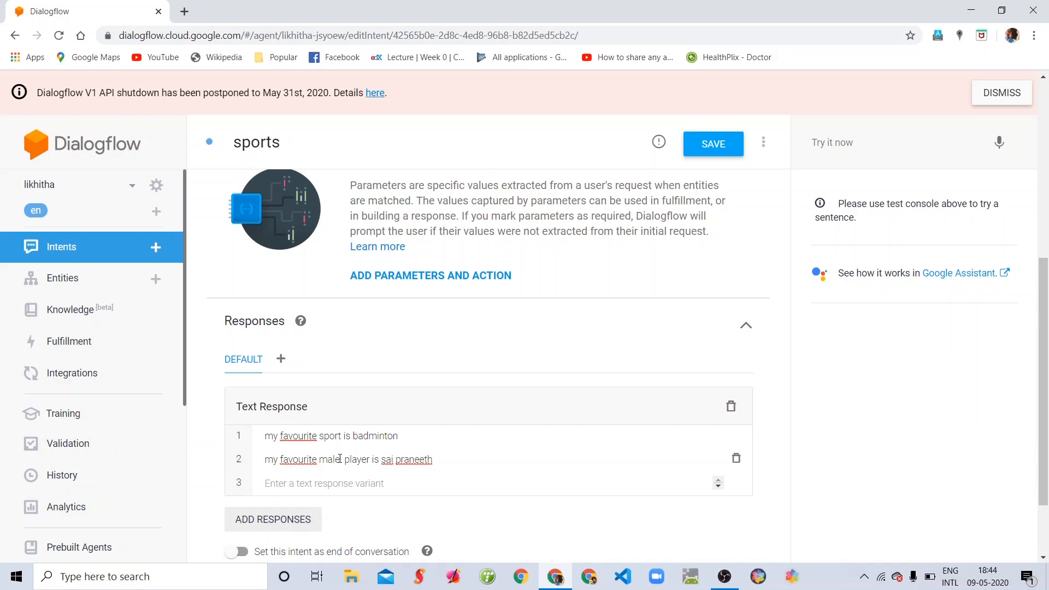
Add the training phrase "who is your favourite female player" to the sports intent
{"action": "scroll", "coordinate": [339, 458], "scroll_direction": "up", "scroll_amount": 5}
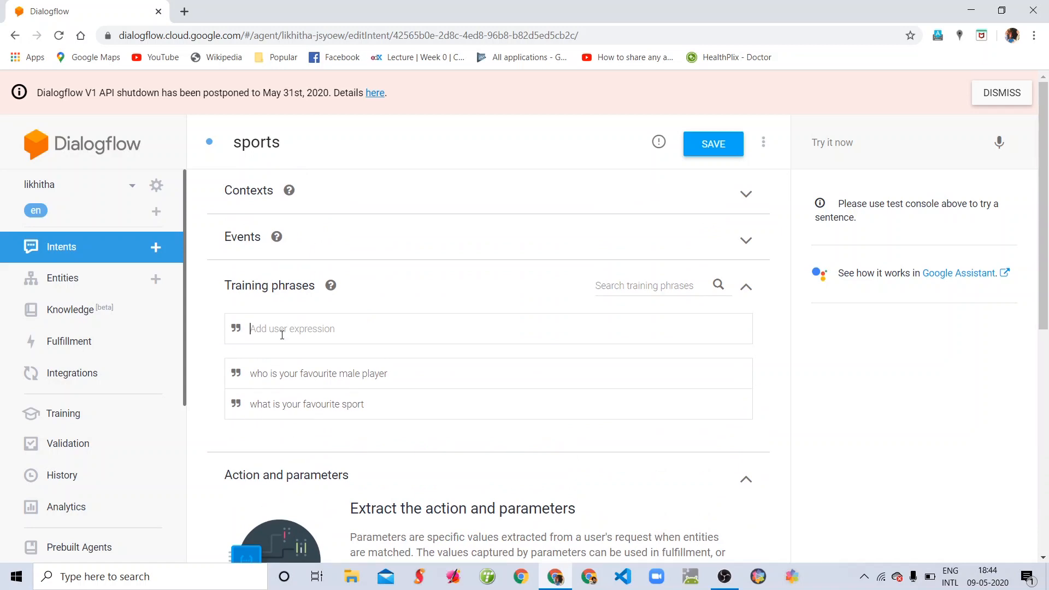
{"action": "type", "text": "w"}
{"action": "type", "text": "ho"}
{"action": "type", "text": " is your"}
{"action": "type", "text": " fa"}
{"action": "type", "text": "urite fe"}
{"action": "type", "text": "male"}
{"action": "type", "text": " plau"}
{"action": "key", "text": "BackSpace"}
{"action": "type", "text": "yer"}
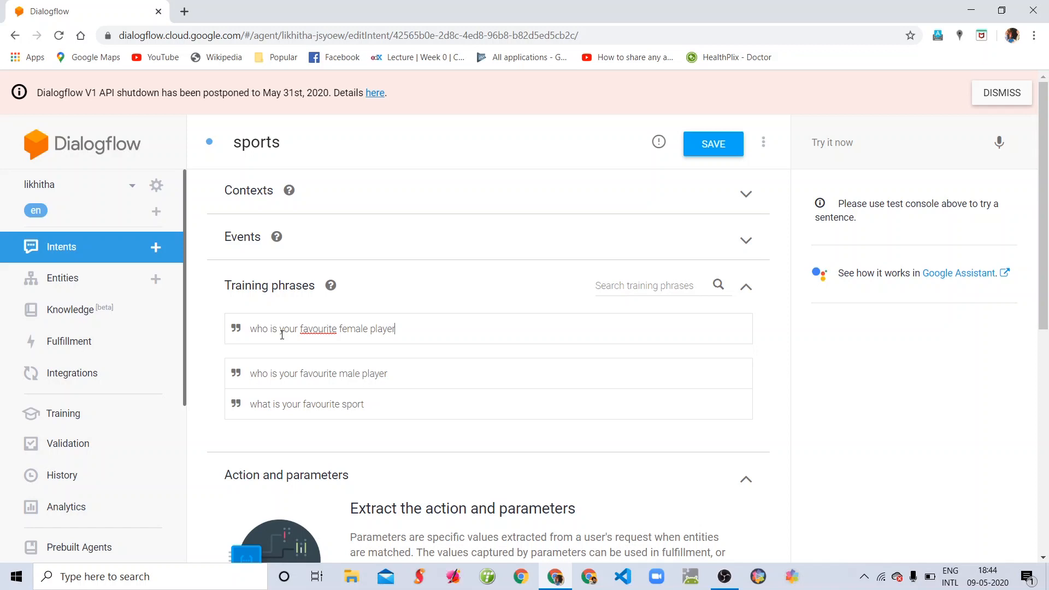
{"action": "key", "text": "Return"}
Enter "my favourite female player is sindhu" as the third text response
{"action": "scroll", "coordinate": [282, 335], "scroll_direction": "down", "scroll_amount": 8}
{"action": "left_click", "coordinate": [281, 393]}
{"action": "type", "text": "my f"}
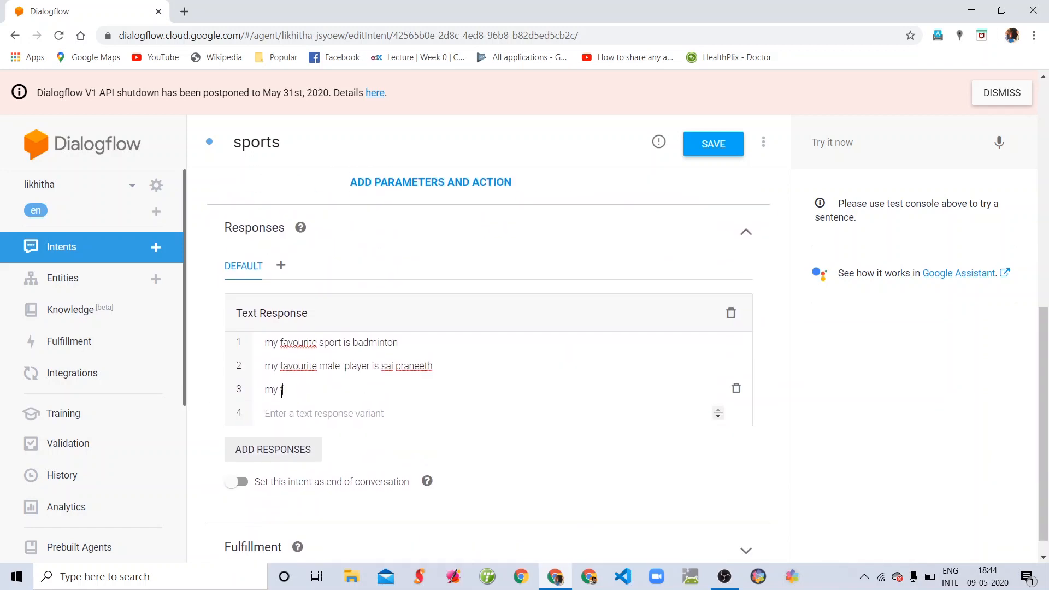
{"action": "type", "text": "avourite female player is sir"}
{"action": "type", "text": "dhu"}
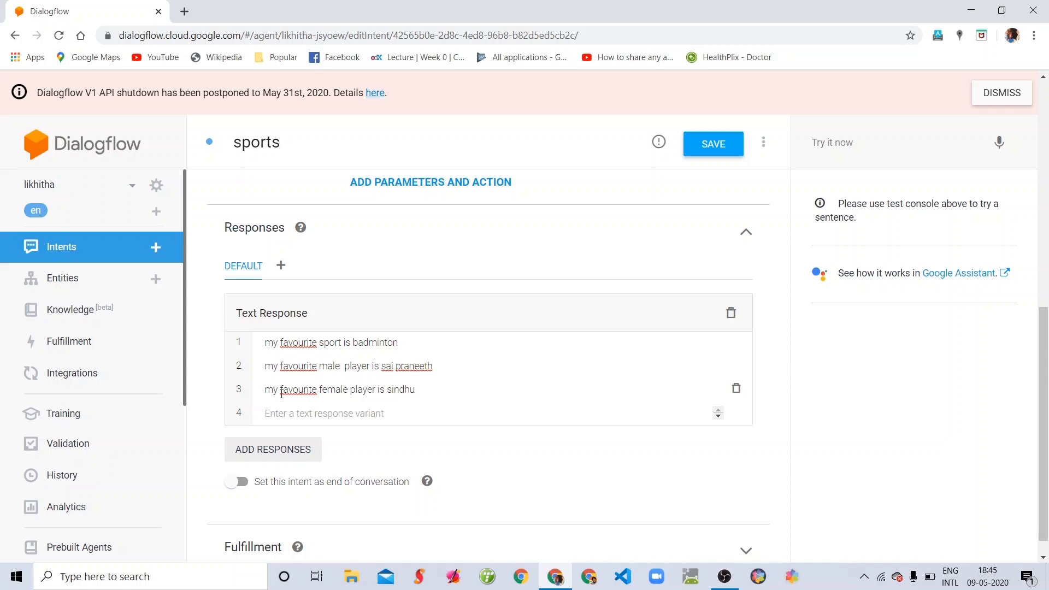
Add the training phrase "how many medals did she earn" to the sports intent
{"action": "scroll", "coordinate": [349, 317], "scroll_direction": "up", "scroll_amount": 10}
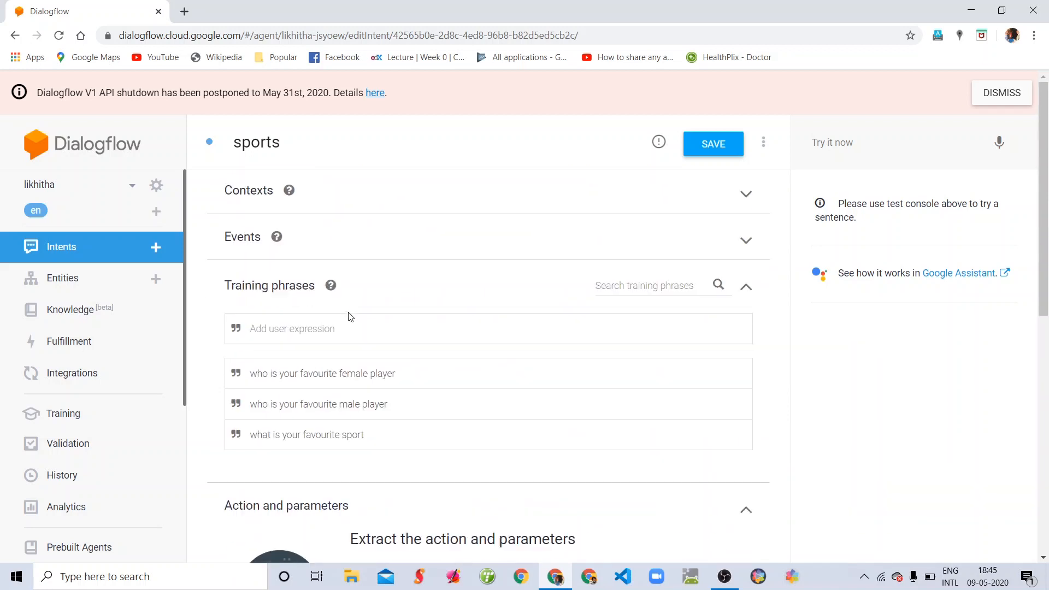
{"action": "left_click", "coordinate": [357, 333]}
{"action": "type", "text": "hiw"}
{"action": "key", "text": "BackSpace"}
{"action": "key", "text": "BackSpace"}
{"action": "type", "text": "ow mny"}
{"action": "key", "text": "BackSpace"}
{"action": "key", "text": "BackSpace"}
{"action": "type", "text": "any medals did she earn"}
{"action": "key", "text": "Return"}
Enter "she earned 326 medals" as the fourth text response
{"action": "scroll", "coordinate": [356, 333], "scroll_direction": "down", "scroll_amount": 8}
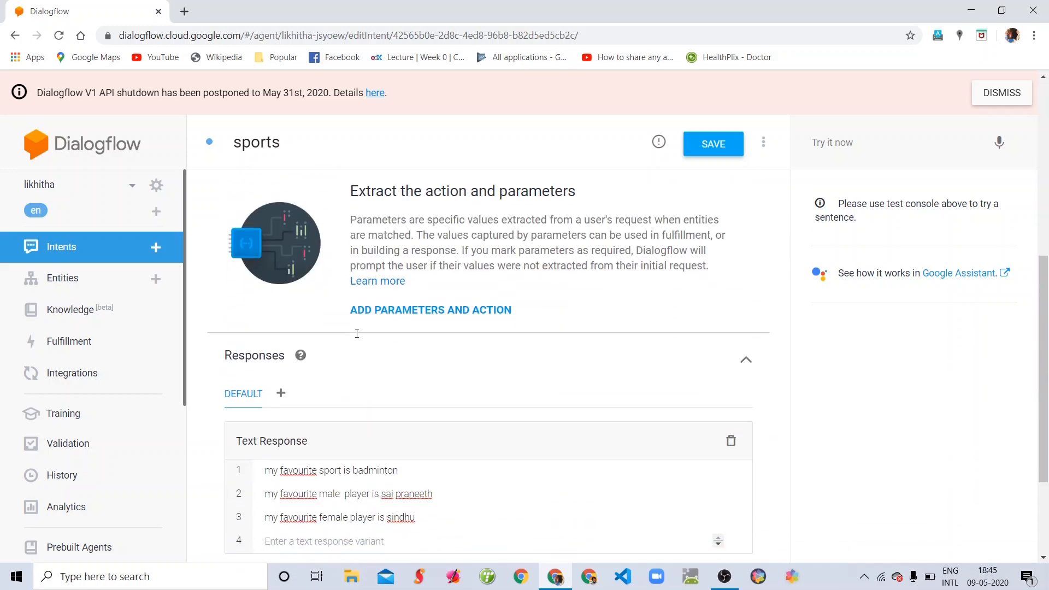
{"action": "scroll", "coordinate": [349, 438], "scroll_direction": "down", "scroll_amount": 2}
{"action": "scroll", "coordinate": [349, 438], "scroll_direction": "down", "scroll_amount": 1}
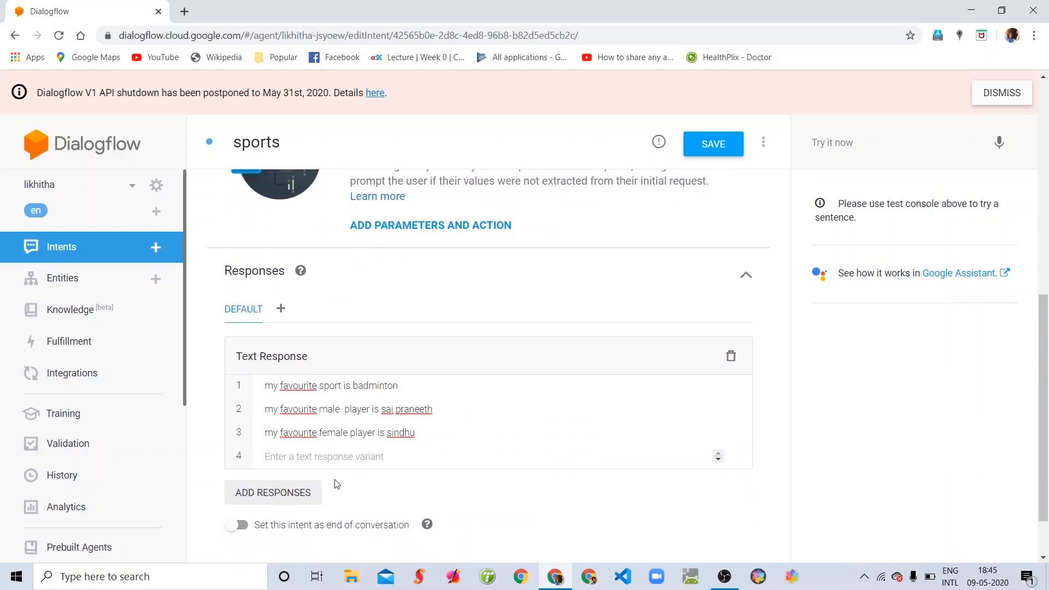
{"action": "left_click", "coordinate": [350, 456]}
{"action": "type", "text": "she"}
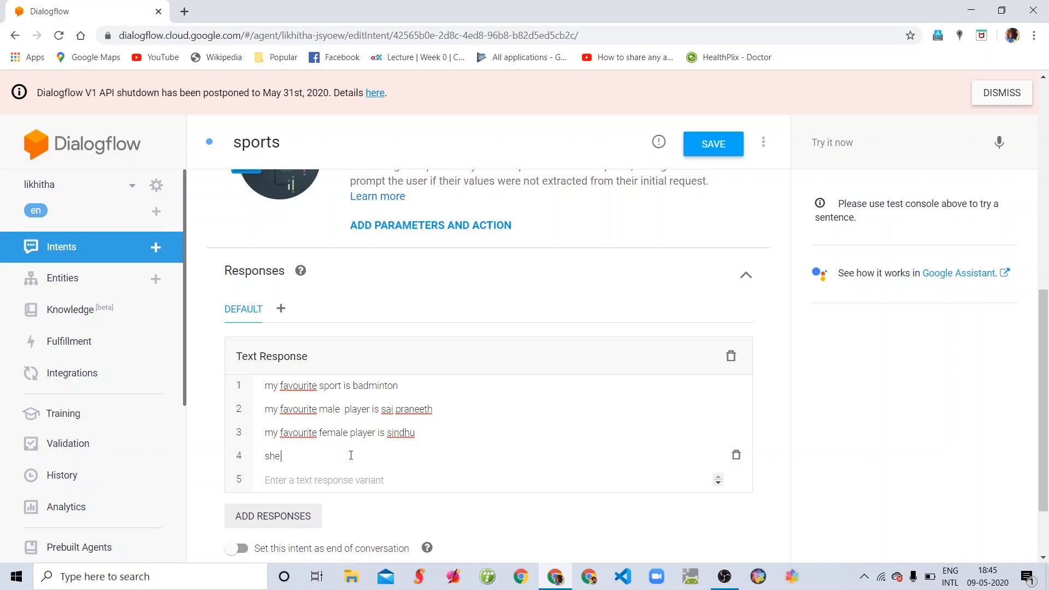
{"action": "type", "text": " earned 2"}
{"action": "key", "text": "BackSpace"}
{"action": "type", "text": "326 medals"}
Add the training phrase "at what age did he become a player" to the sports intent
{"action": "scroll", "coordinate": [350, 455], "scroll_direction": "up", "scroll_amount": 5}
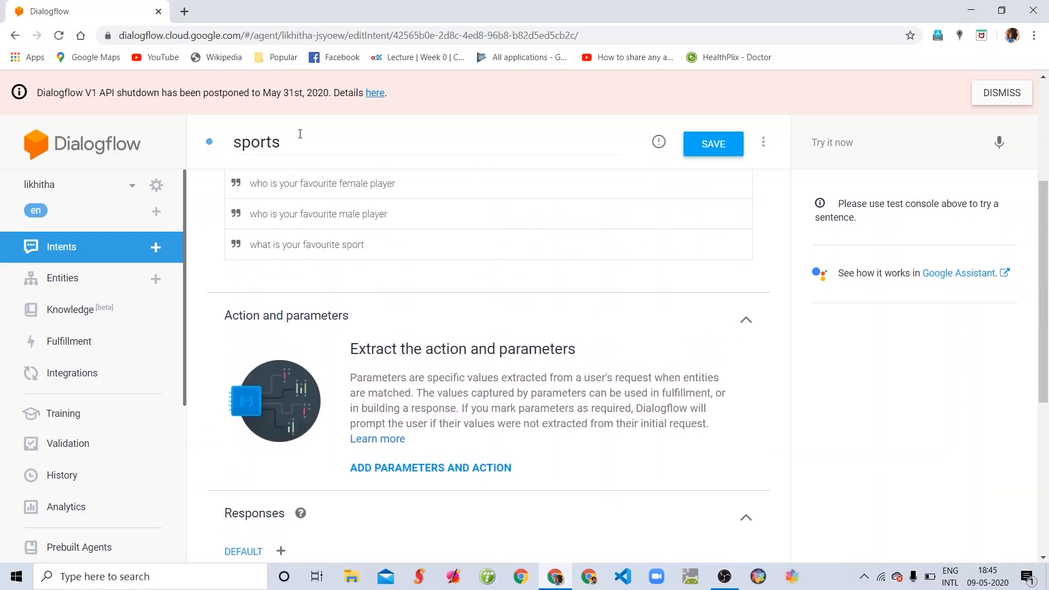
{"action": "scroll", "coordinate": [276, 323], "scroll_direction": "up", "scroll_amount": 4}
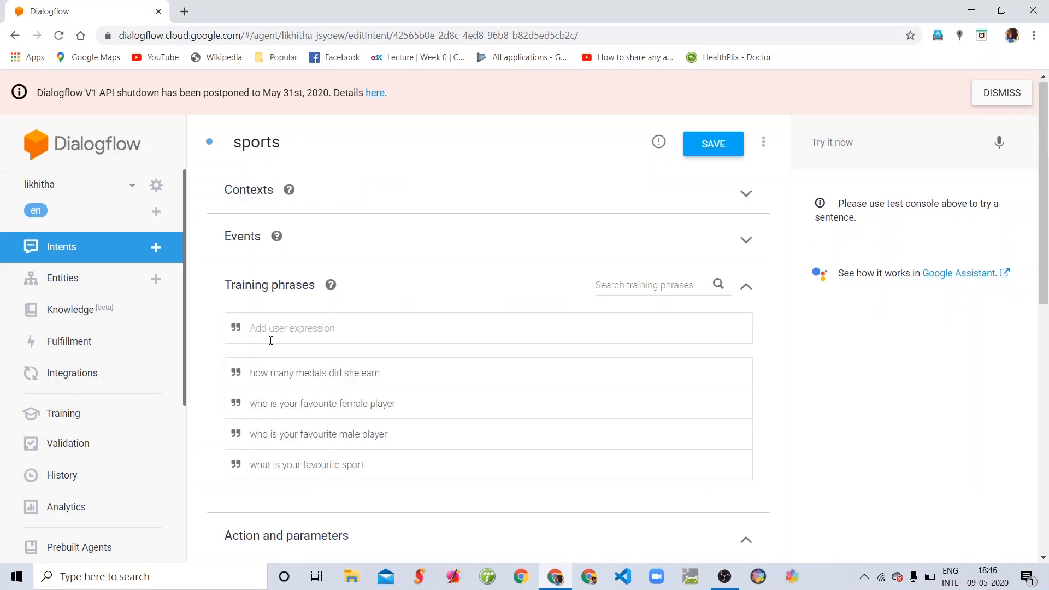
{"action": "left_click", "coordinate": [270, 341]}
{"action": "type", "text": "at what age did he become a"}
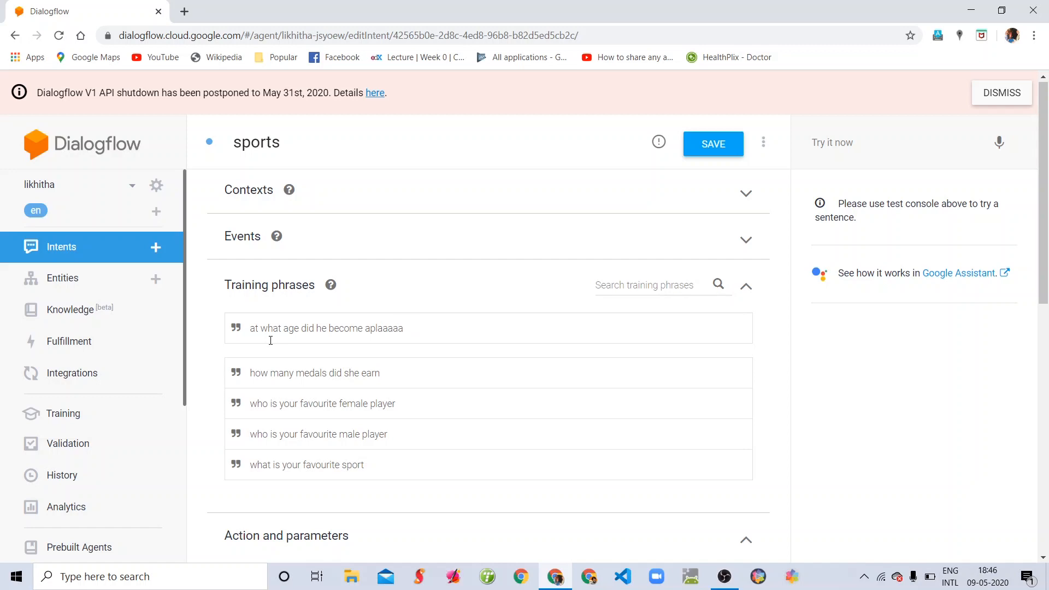
{"action": "type", "text": "player"}
{"action": "key", "text": "Return"}
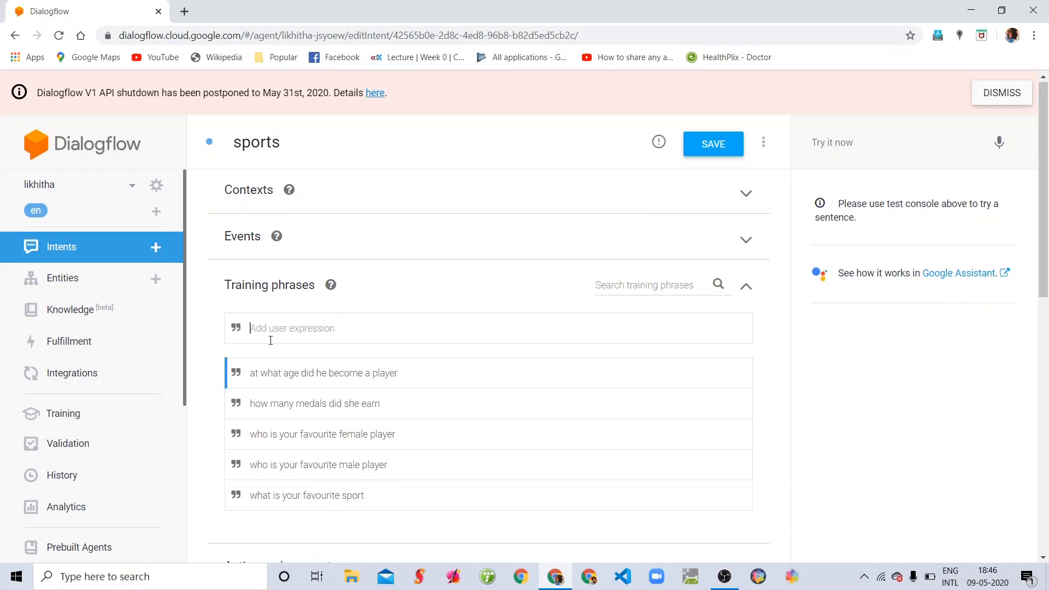
Enter "he became a player at the age of 36" as the fifth text response
{"action": "scroll", "coordinate": [304, 402], "scroll_direction": "down", "scroll_amount": 8}
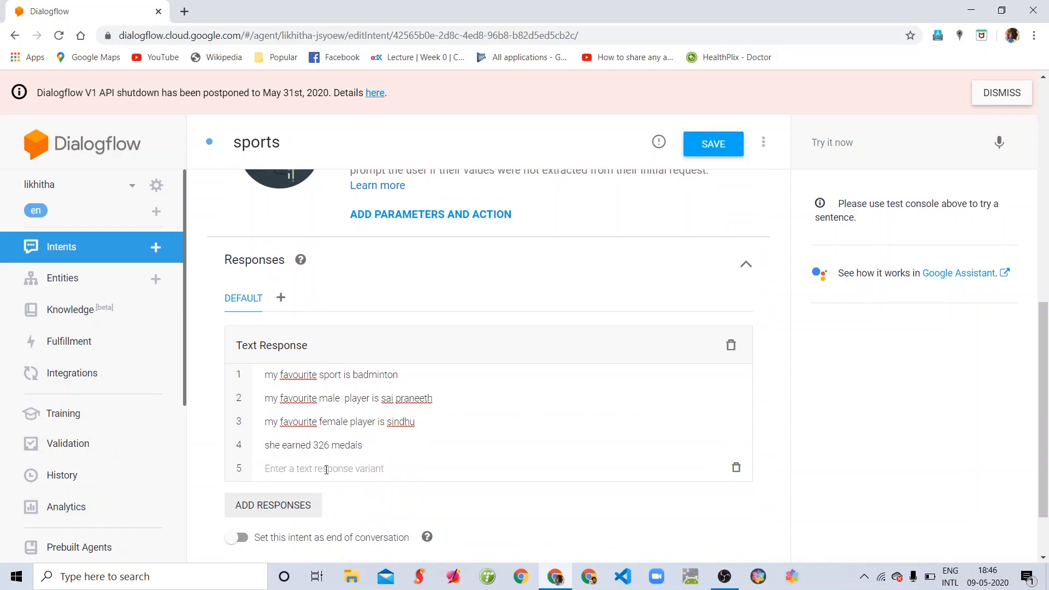
{"action": "type", "text": "he"}
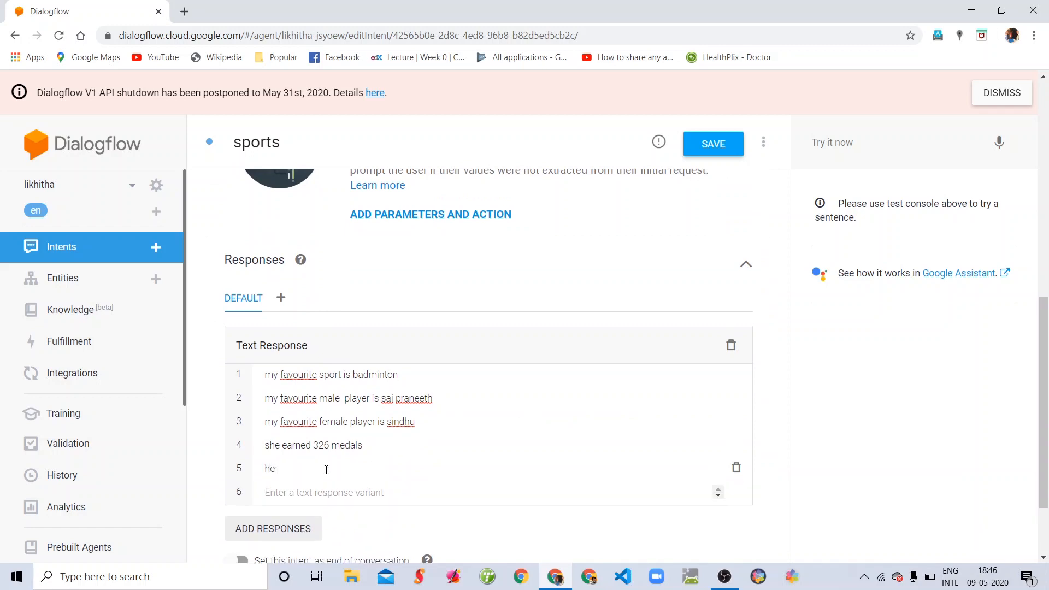
{"action": "type", "text": " becs"}
{"action": "type", "text": "ame a "}
{"action": "type", "text": "player a"}
{"action": "type", "text": "t the age"}
{"action": "type", "text": " of"}
{"action": "type", "text": " 3"}
{"action": "type", "text": "6"}
Add the training phrase "for hours do you play" and the sixth text response "I play for 2 hours a day"
{"action": "scroll", "coordinate": [326, 470], "scroll_direction": "up", "scroll_amount": 10}
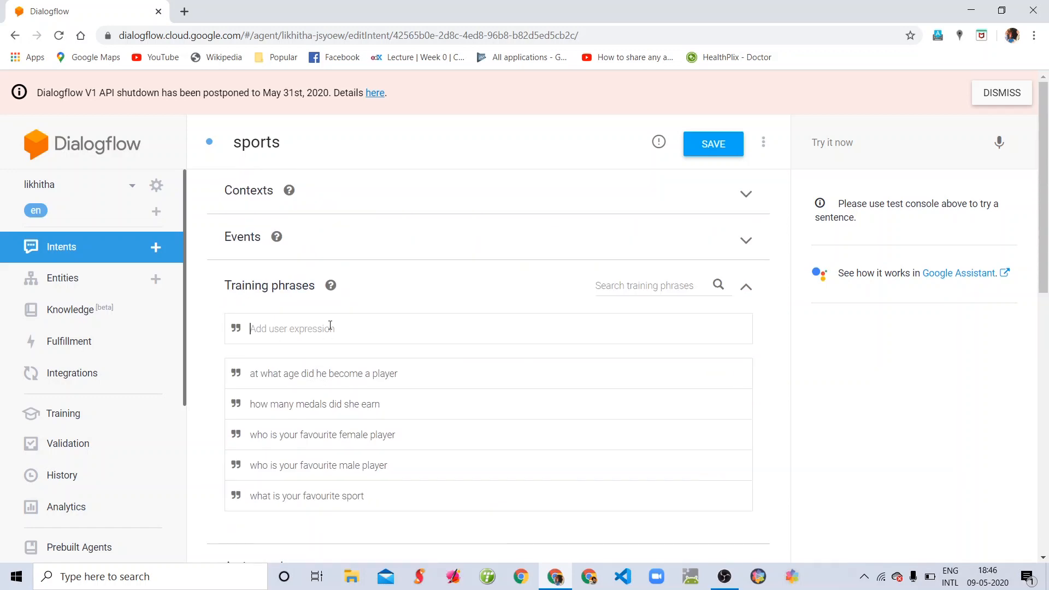
{"action": "type", "text": "for hours do youplay"}
{"action": "scroll", "coordinate": [330, 325], "scroll_direction": "down", "scroll_amount": 5}
{"action": "scroll", "coordinate": [330, 325], "scroll_direction": "down", "scroll_amount": 1}
{"action": "scroll", "coordinate": [330, 325], "scroll_direction": "up", "scroll_amount": 1}
{"action": "scroll", "coordinate": [329, 325], "scroll_direction": "down", "scroll_amount": 6}
{"action": "left_click", "coordinate": [328, 390]}
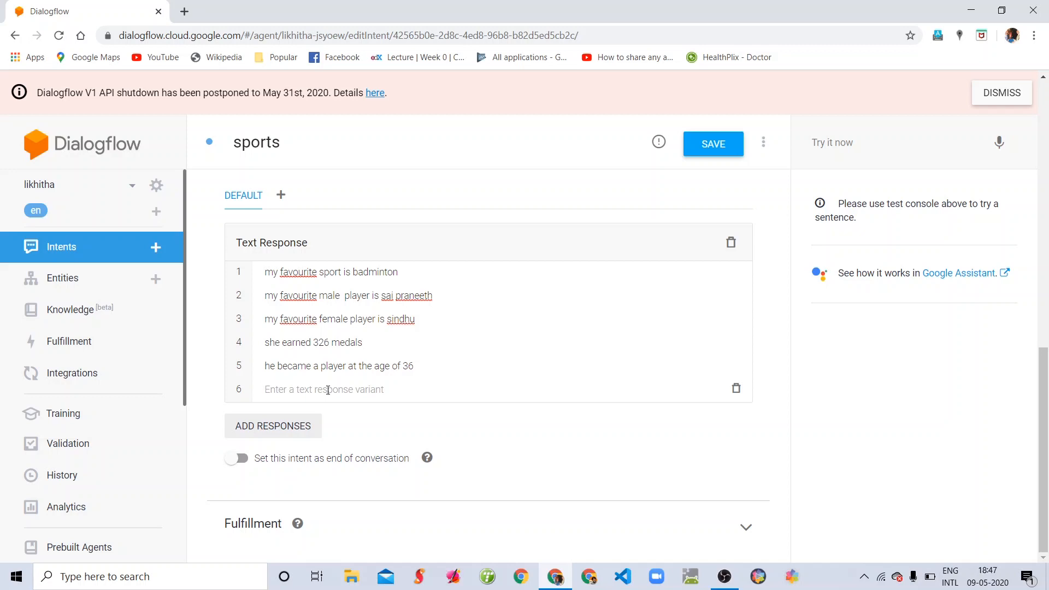
{"action": "type", "text": "I play for"}
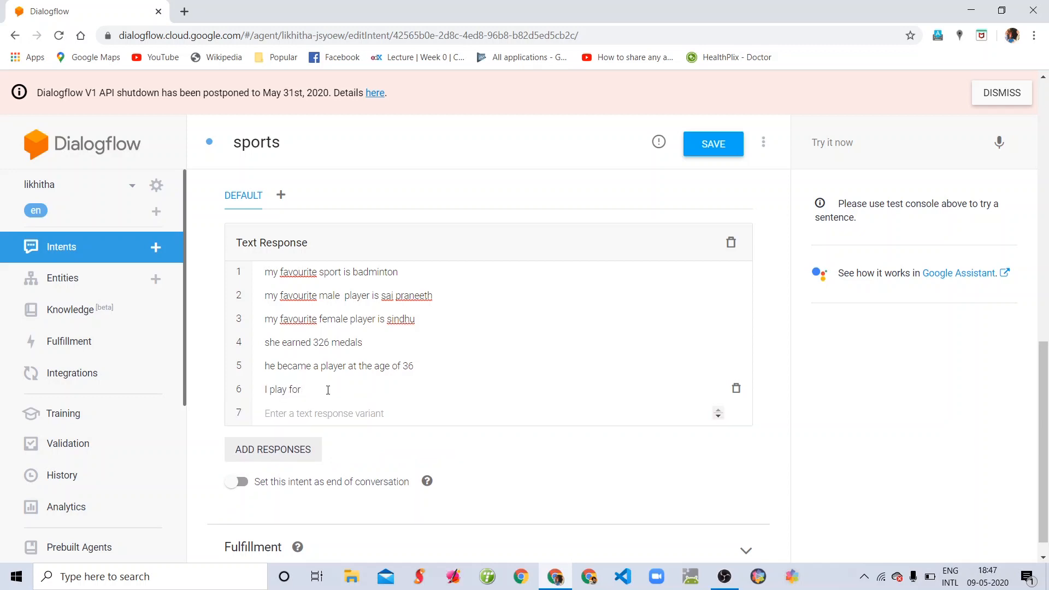
{"action": "type", "text": " 2 hours"}
{"action": "key", "text": "BackSpace"}
{"action": "key", "text": "BackSpace"}
{"action": "type", "text": "rs a day"}
Add the training phrase "do you play indoor or outdoor" and the seventh text response "I play indoor"
{"action": "scroll", "coordinate": [427, 536], "scroll_direction": "up", "scroll_amount": 12}
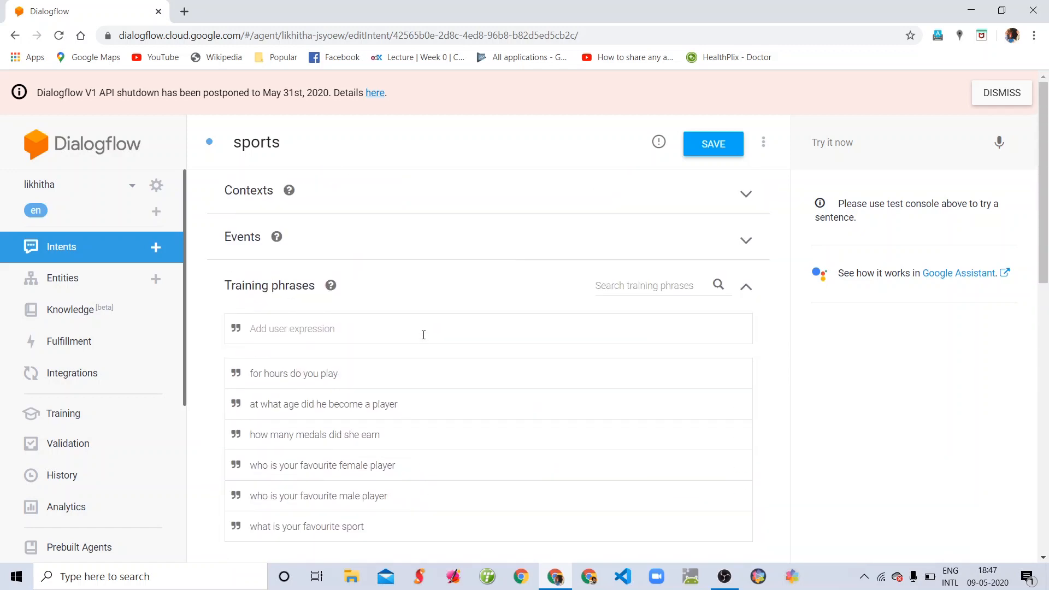
{"action": "type", "text": "do you play indoor or outdoor"}
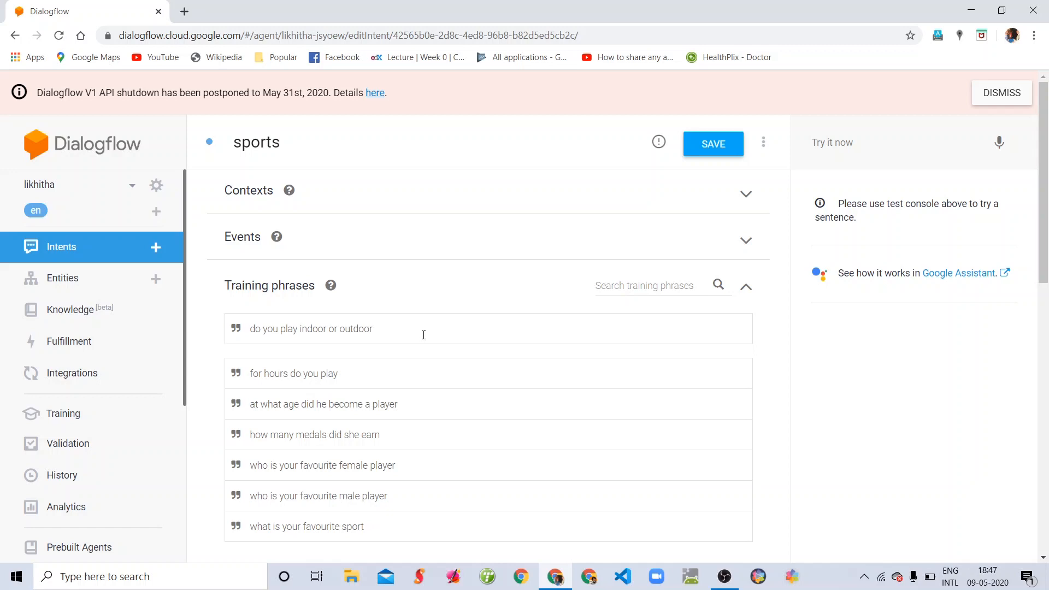
{"action": "scroll", "coordinate": [424, 335], "scroll_direction": "down", "scroll_amount": 10}
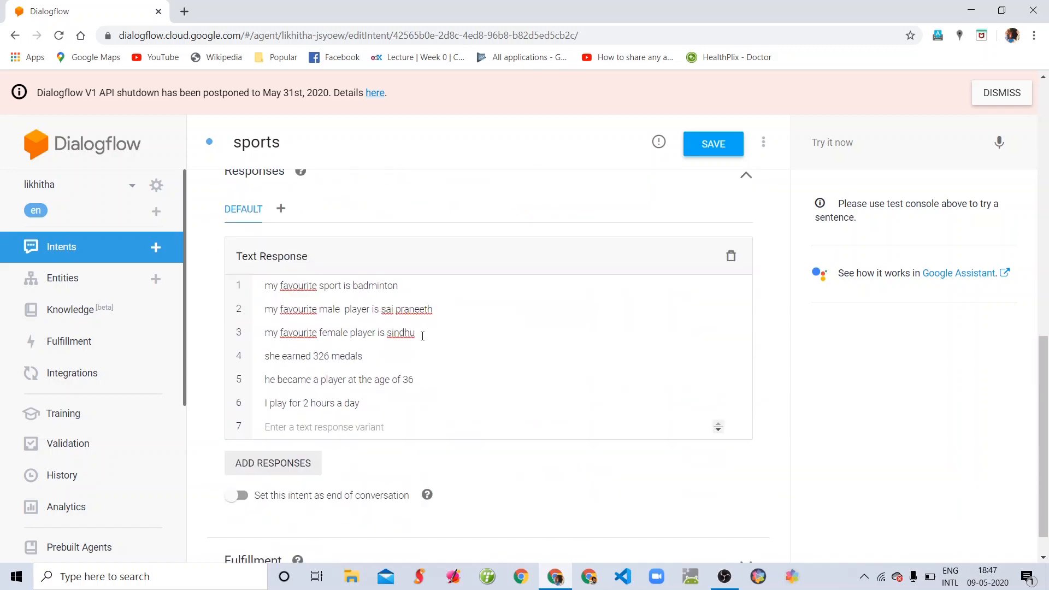
{"action": "left_click", "coordinate": [334, 423]}
{"action": "type", "text": "i"}
{"action": "key", "text": "BackSpace"}
{"action": "type", "text": "I p"}
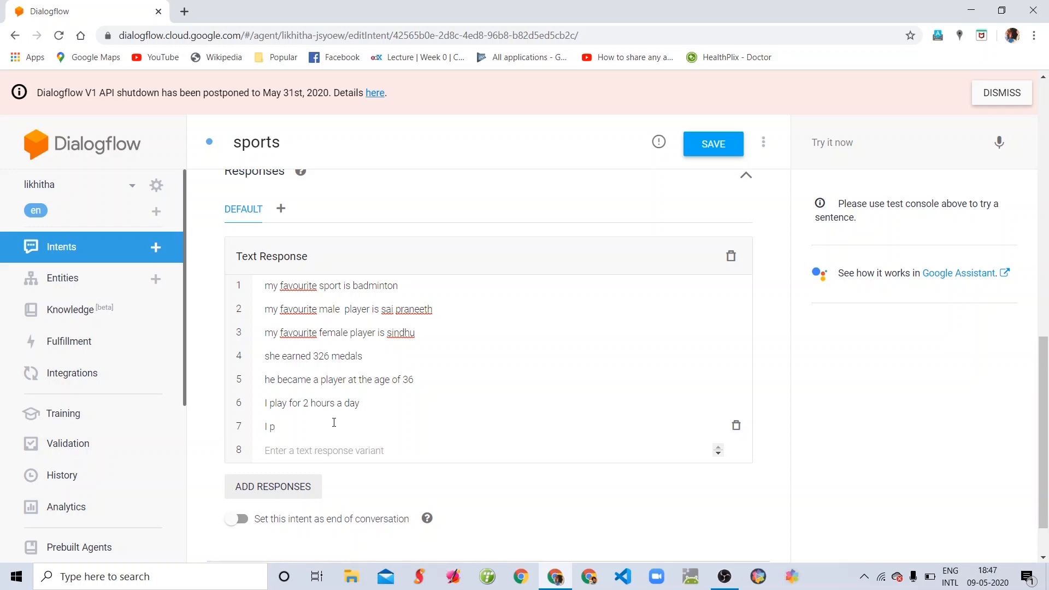
{"action": "type", "text": "lay indoor"}
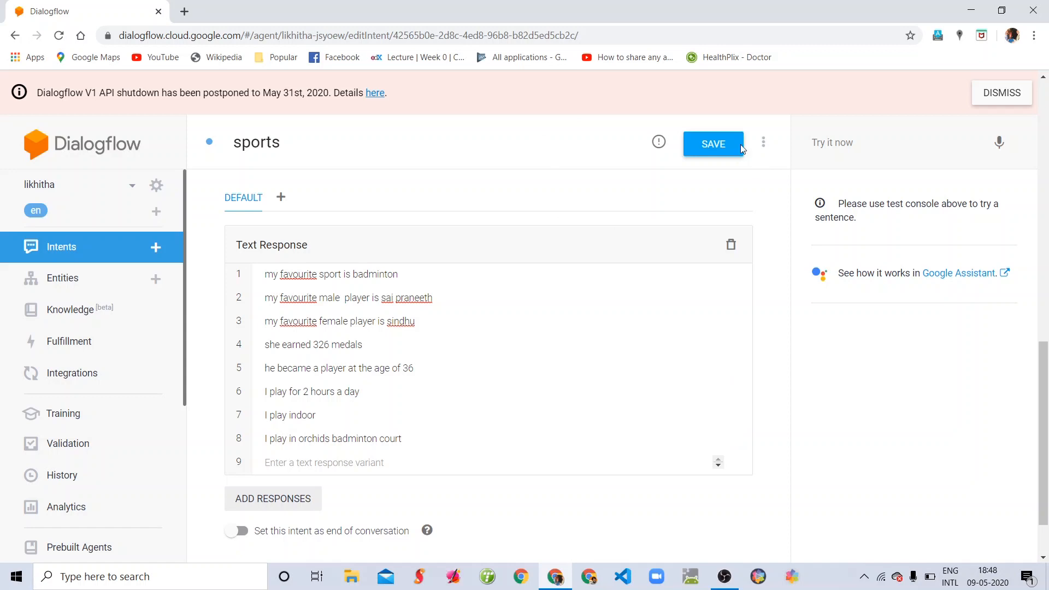
Save the sports intent and dismiss the saving and training notifications
{"action": "left_click", "coordinate": [725, 140]}
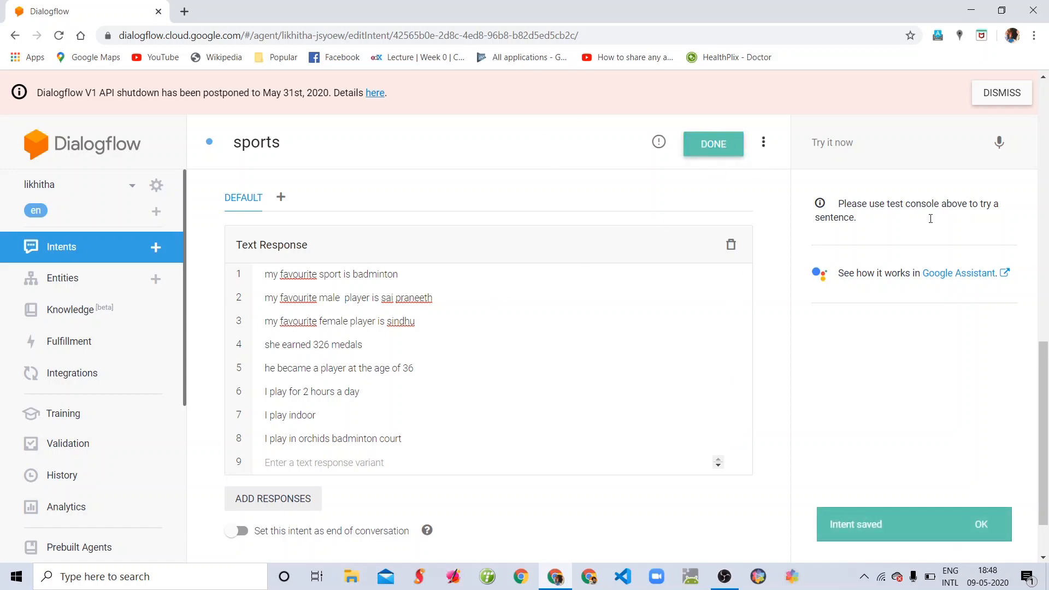
{"action": "left_click", "coordinate": [982, 524]}
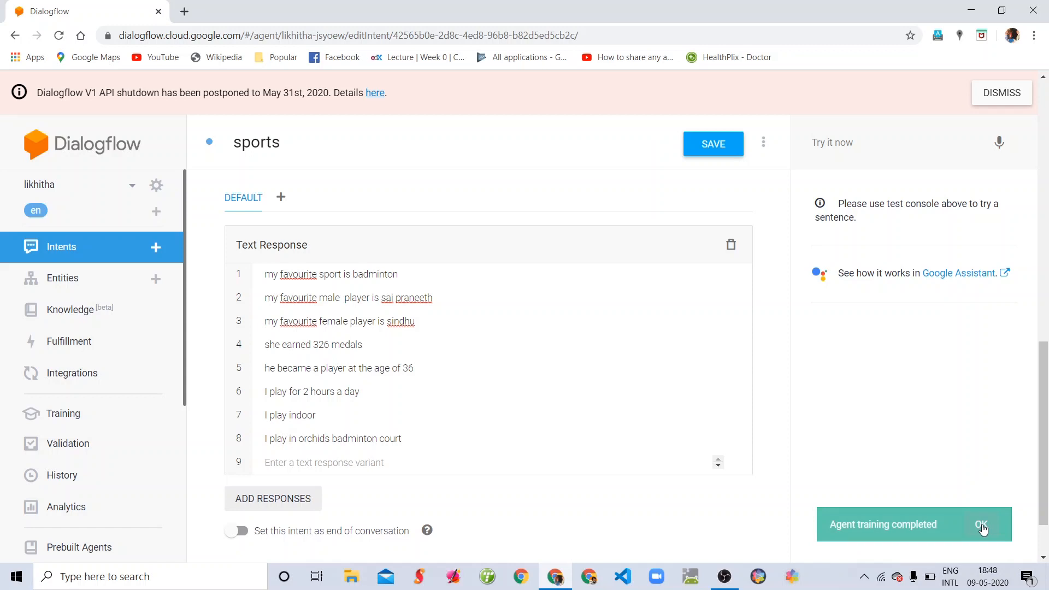
{"action": "left_click", "coordinate": [982, 526]}
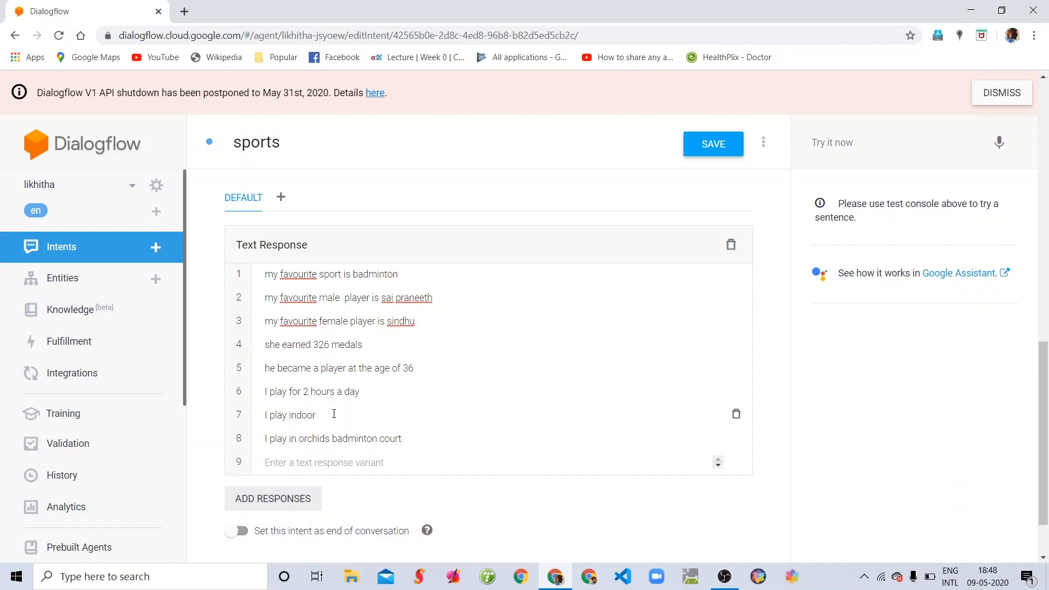
Try to test the agent by copying the training phrase "where do you play" into the test console and submitting it
{"action": "scroll", "coordinate": [484, 293], "scroll_direction": "up", "scroll_amount": 10}
{"action": "left_click_drag", "start_coordinate": [357, 376], "coordinate": [145, 391]}
{"action": "key", "text": "ctrl+c"}
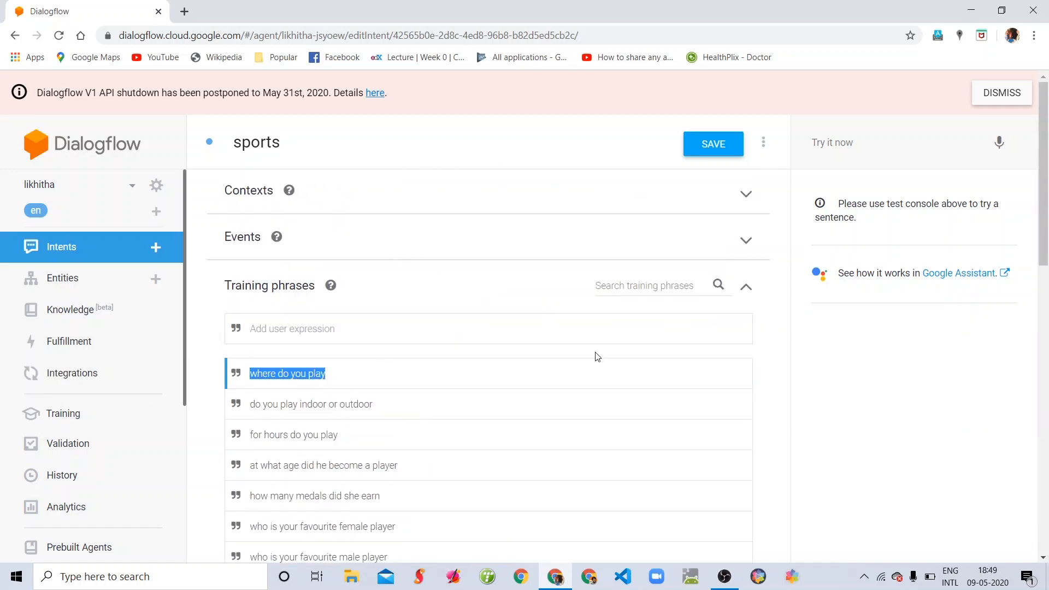
{"action": "left_click", "coordinate": [840, 137]}
{"action": "key", "text": "ctrl+v"}
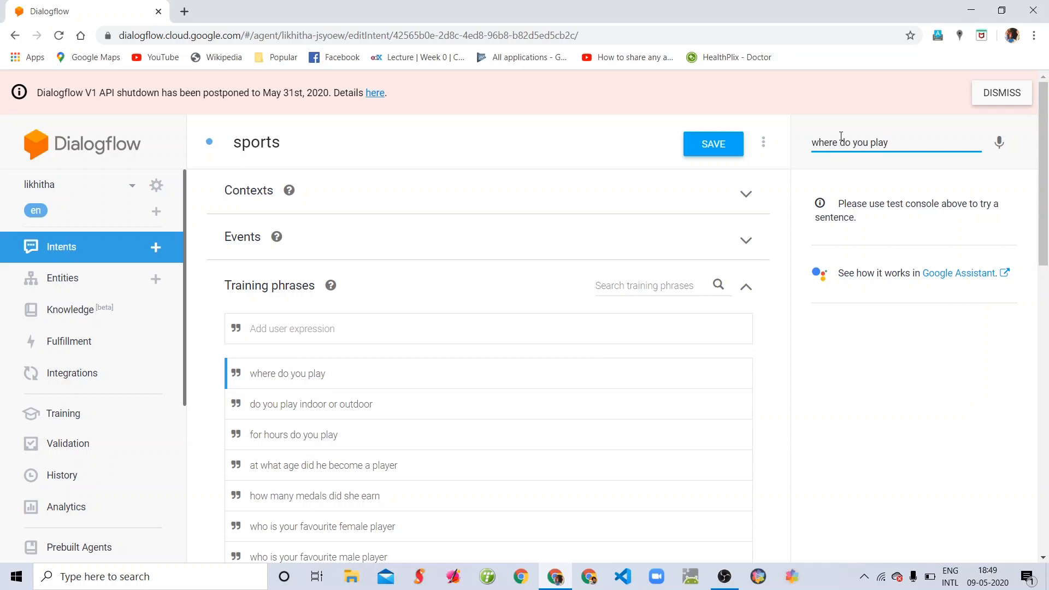
{"action": "key", "text": "Return"}
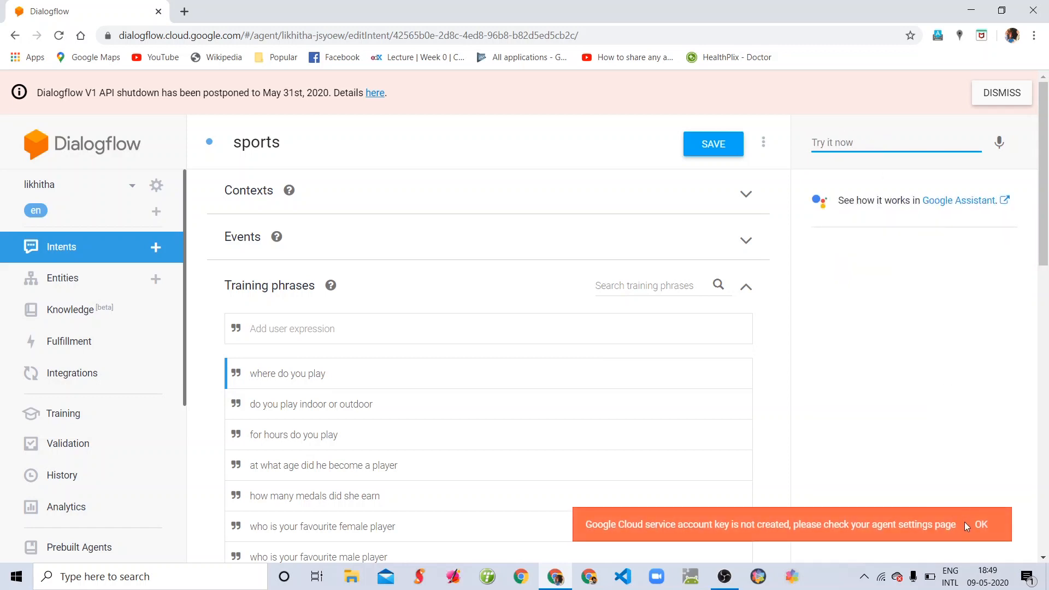
{"action": "left_click", "coordinate": [980, 524]}
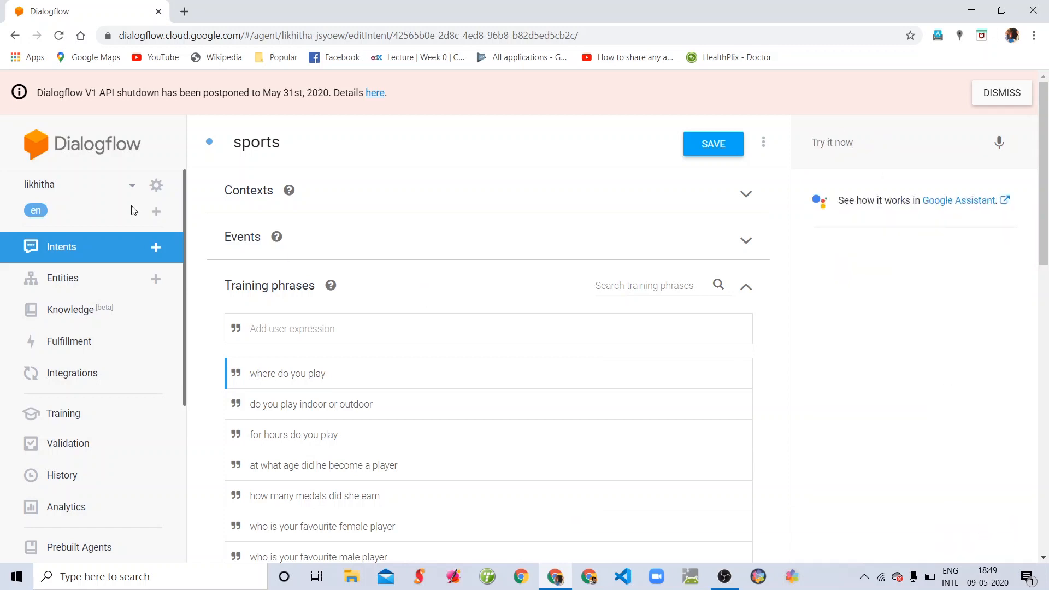
Enable logging of interactions to Google Cloud in the agent's general settings and save the agent
{"action": "left_click", "coordinate": [157, 187]}
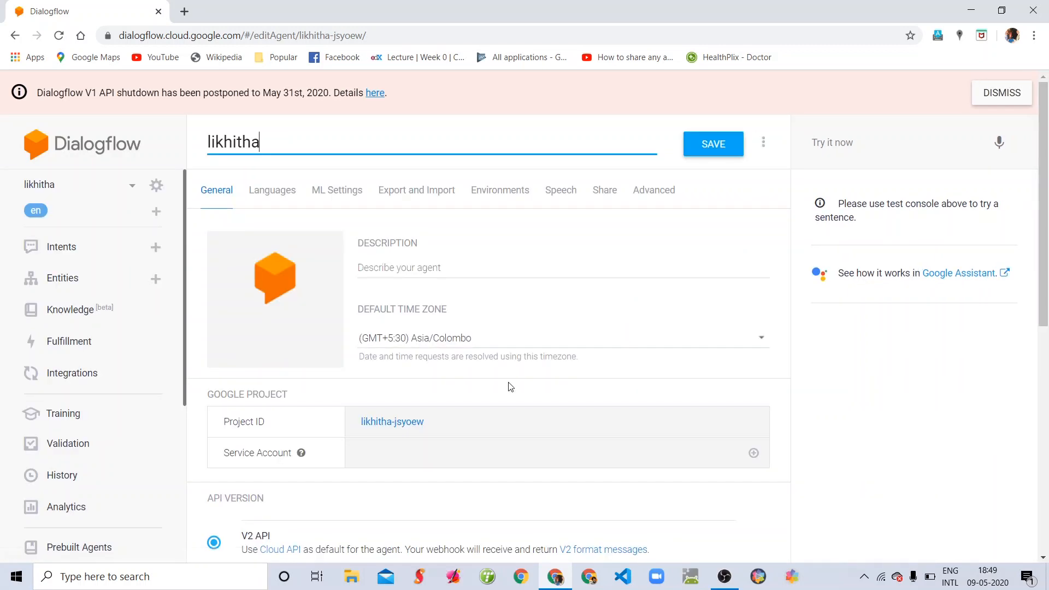
{"action": "scroll", "coordinate": [489, 378], "scroll_direction": "down", "scroll_amount": 1}
{"action": "scroll", "coordinate": [489, 379], "scroll_direction": "down", "scroll_amount": 4}
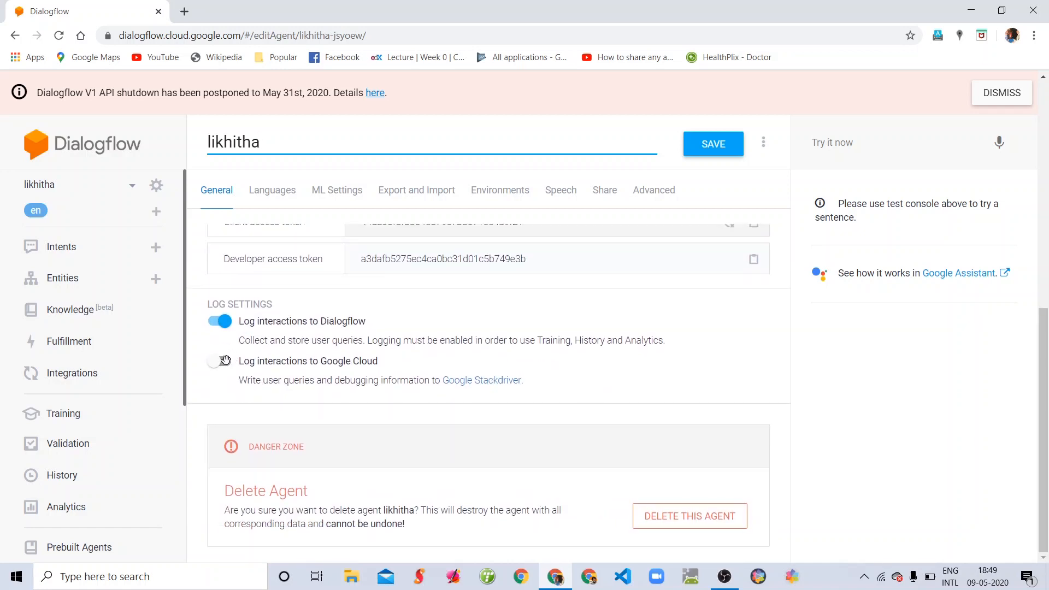
{"action": "left_click", "coordinate": [225, 360]}
{"action": "left_click", "coordinate": [720, 141]}
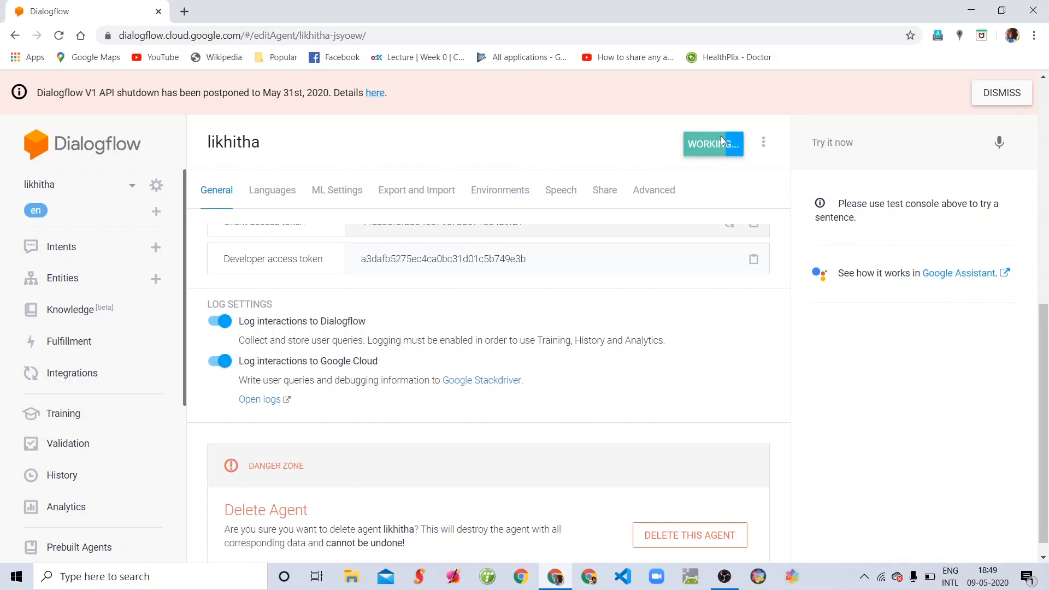
Test the agent again with the query "where do you play" and view its default response
{"action": "left_click", "coordinate": [888, 143]}
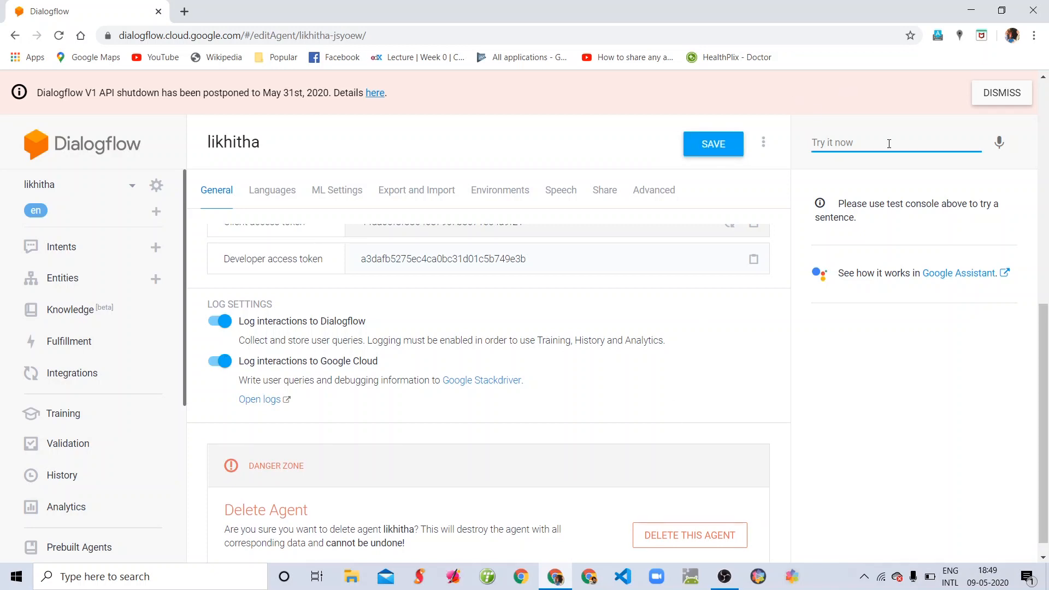
{"action": "left_click", "coordinate": [889, 144]}
{"action": "key", "text": "Down"}
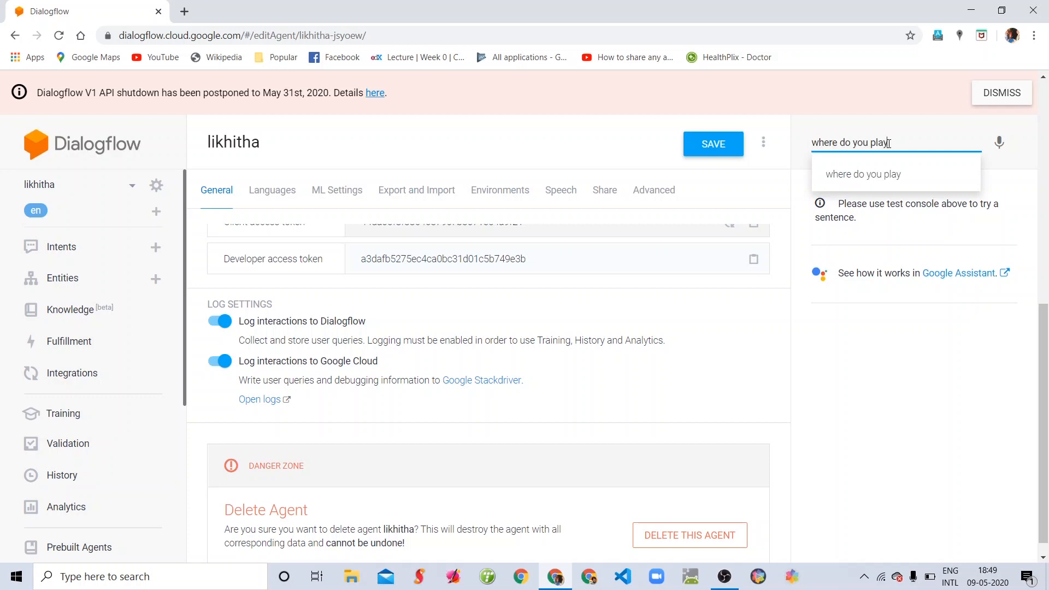
{"action": "key", "text": "Return"}
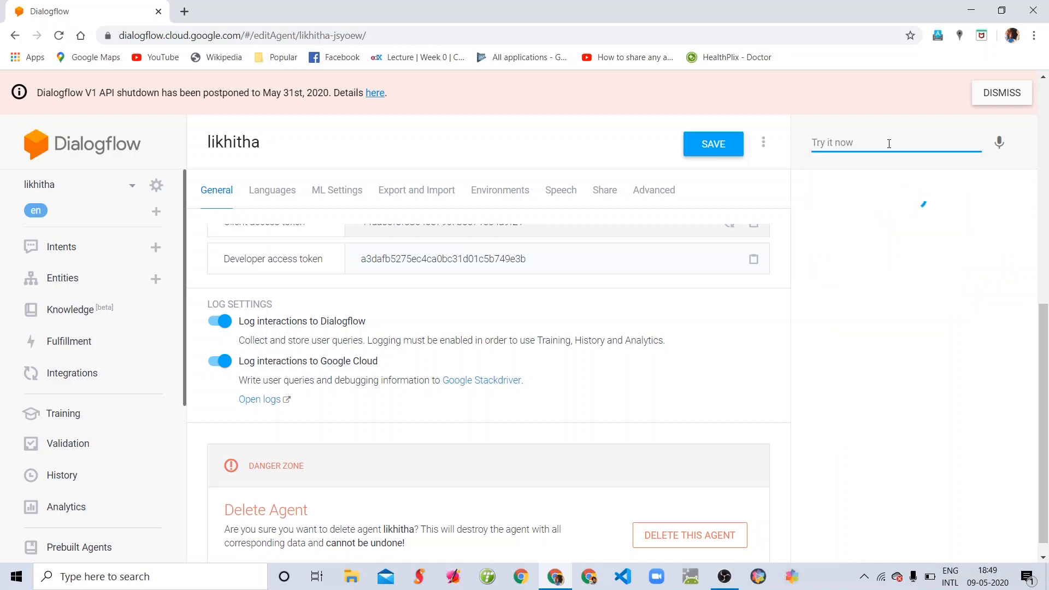
{"action": "left_click", "coordinate": [939, 350]}
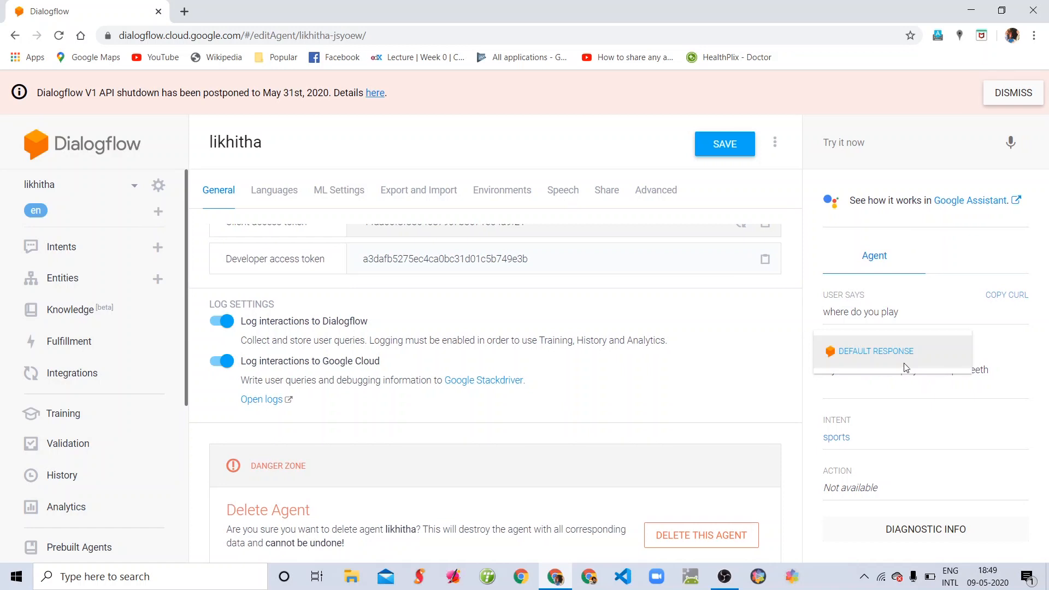
{"action": "left_click", "coordinate": [868, 352]}
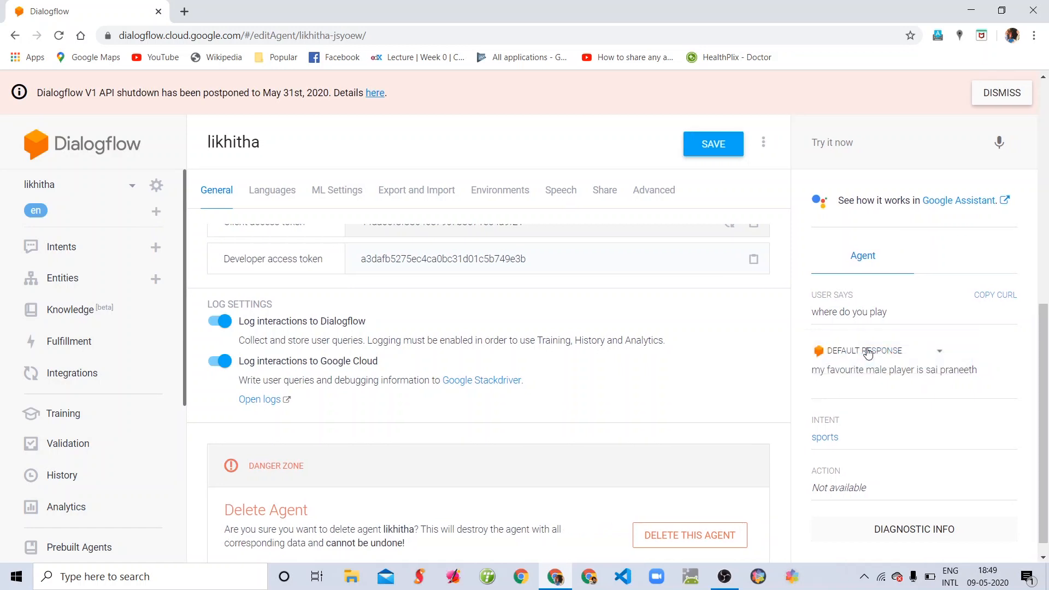